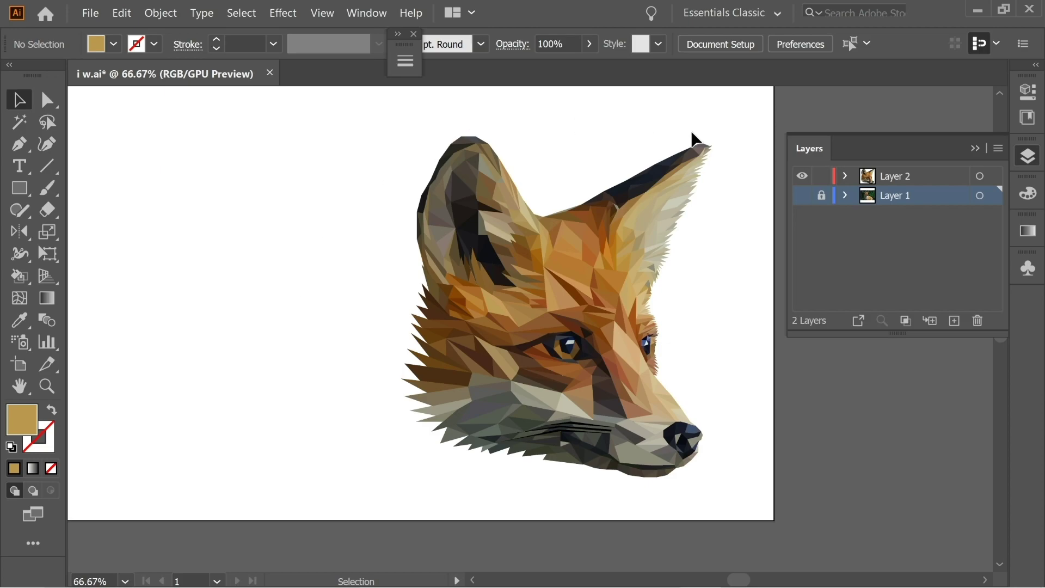
Step: Show Layer 1 with the fox photo and compare the photo with the low-poly artwork beside it
click(802, 196)
drag(255, 252, 529, 245)
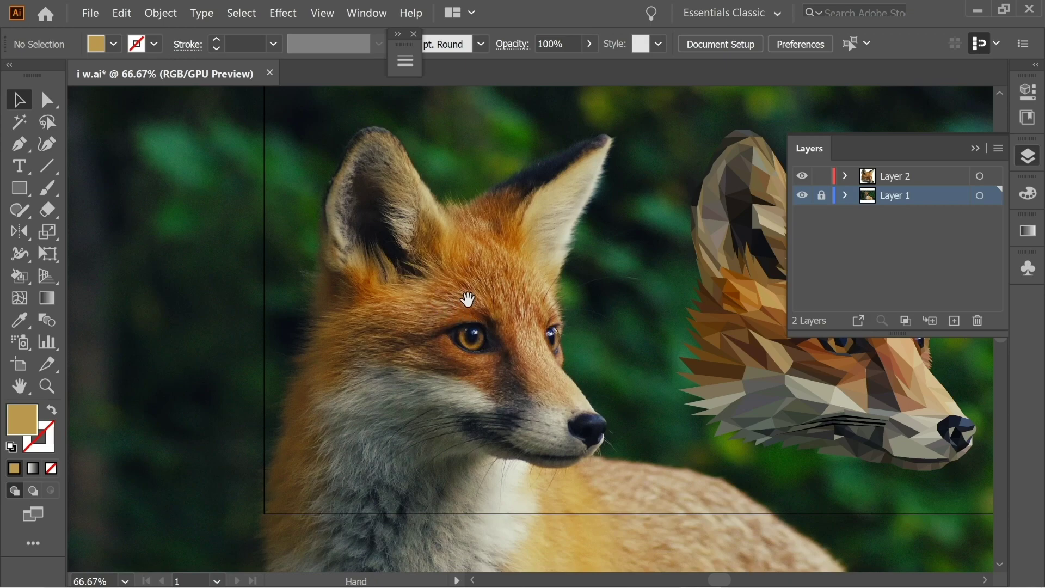
drag(467, 299, 482, 303)
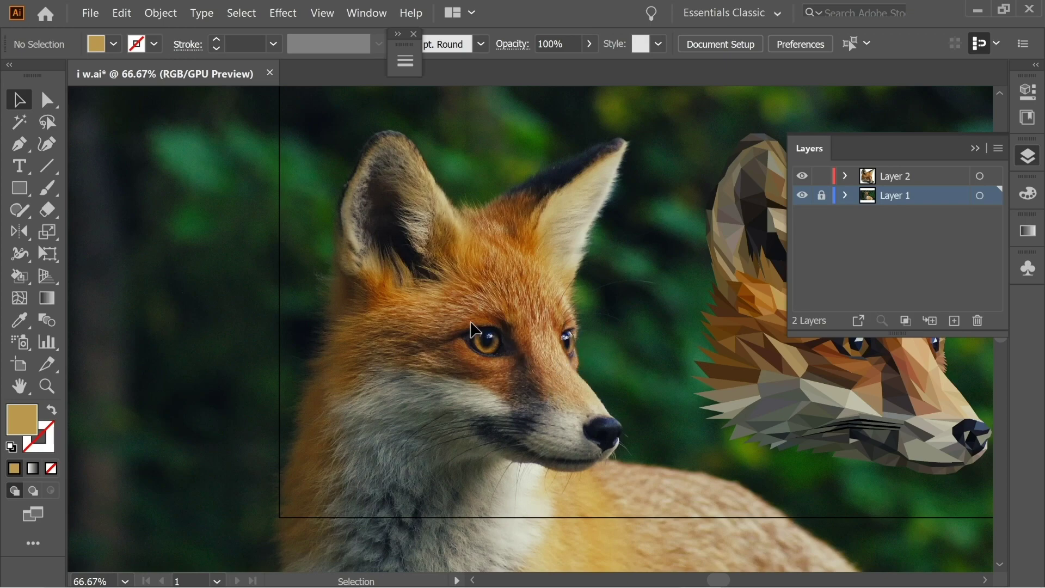
drag(581, 341, 573, 349)
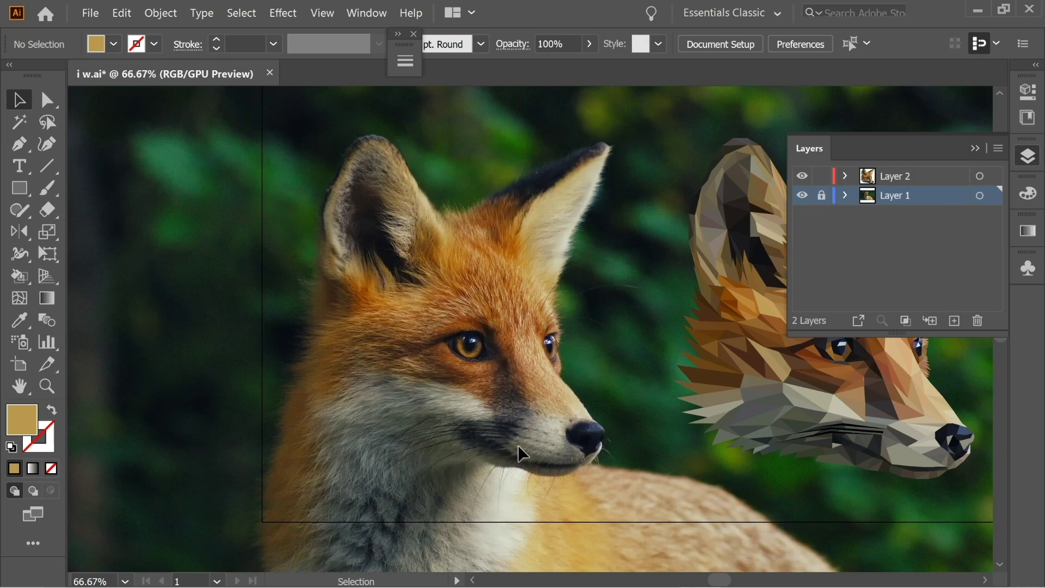
scroll(628, 345, right, 5)
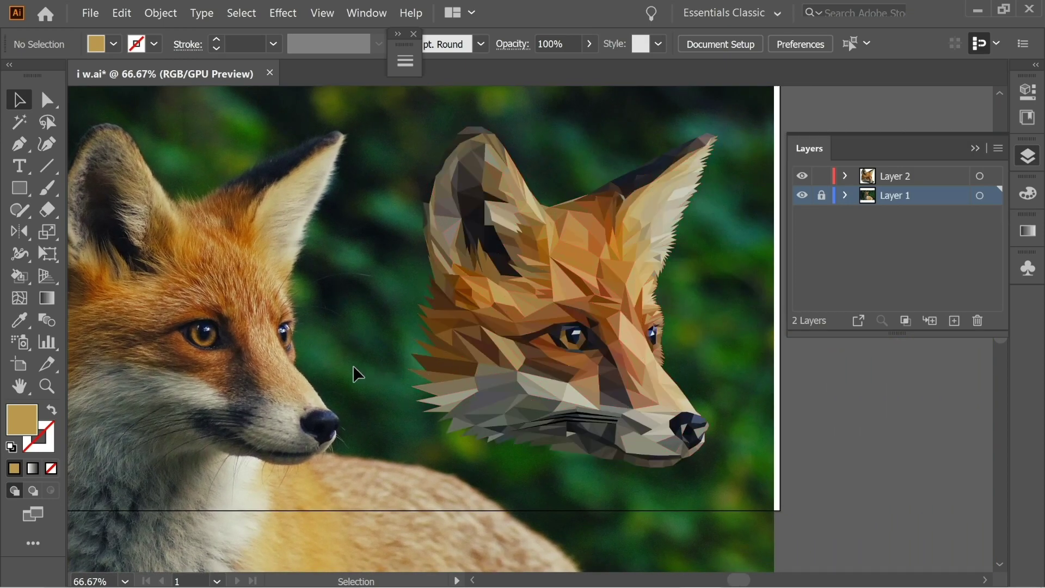
drag(308, 364, 480, 366)
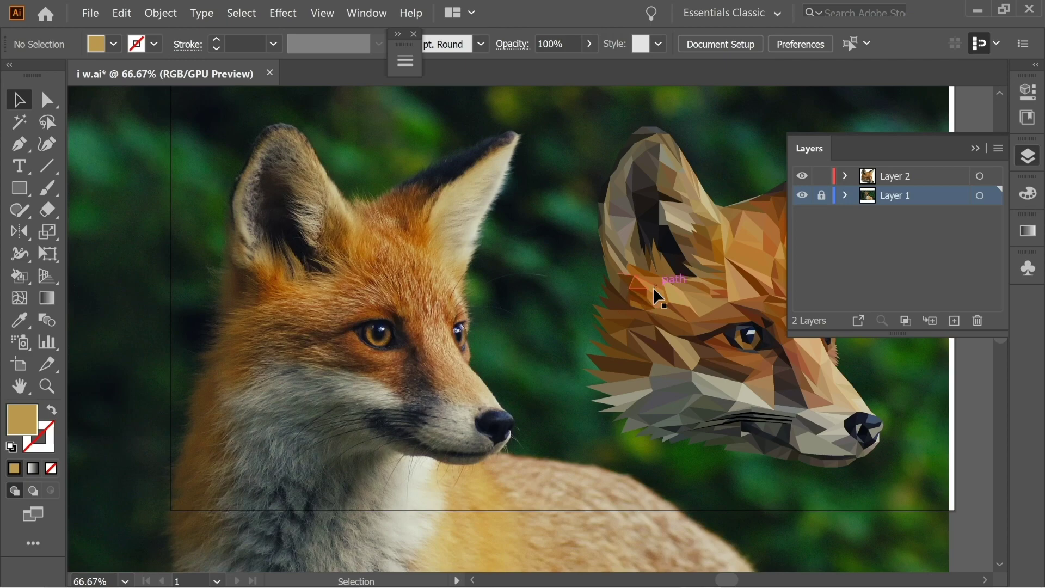
scroll(626, 315, right, 2)
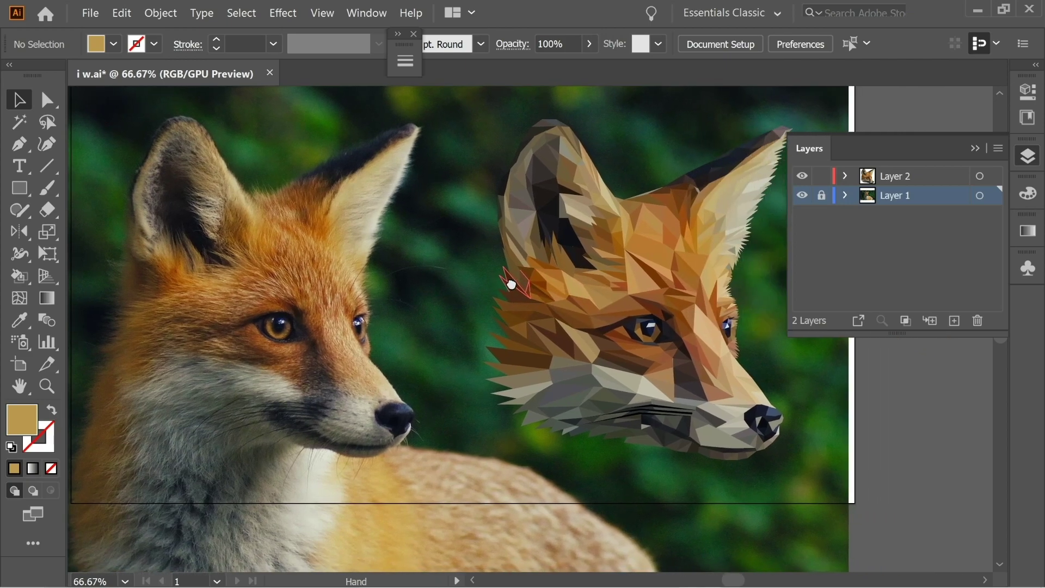
Step: Add a new layer above Layer 1 and hide the low-poly artwork on Layer 2
click(955, 321)
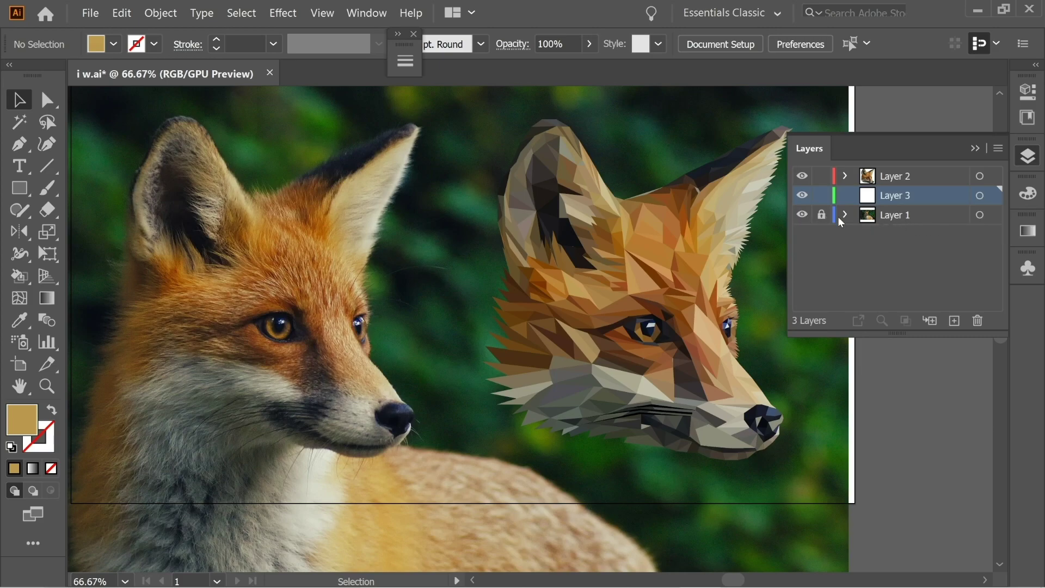
click(803, 176)
scroll(555, 238, left, 5)
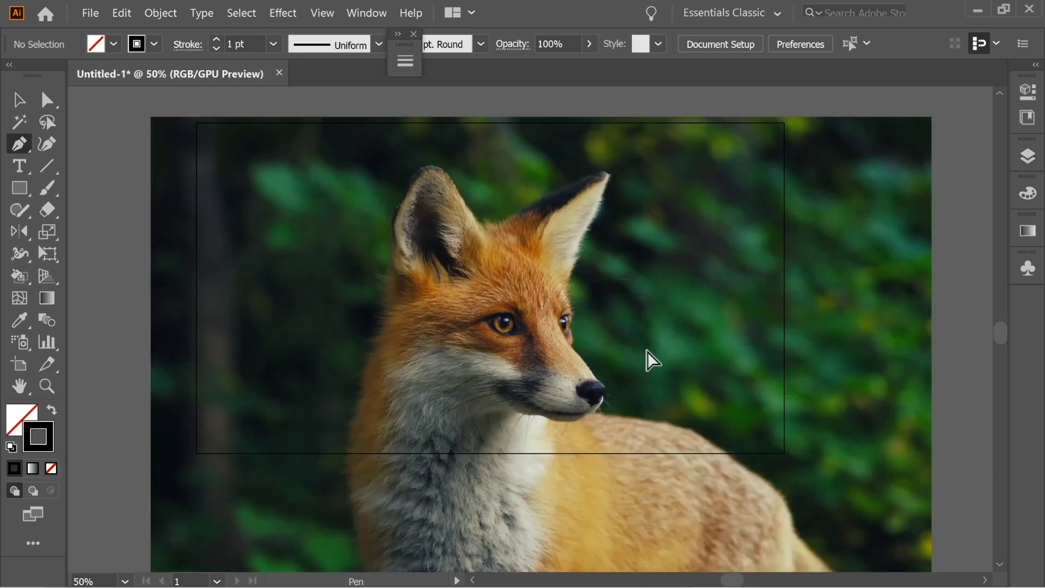
Step: Draw a closed triangle with the Pen tool along the outer edge of the fox's muzzle, midway between far eye and nose
scroll(649, 356, up, 5)
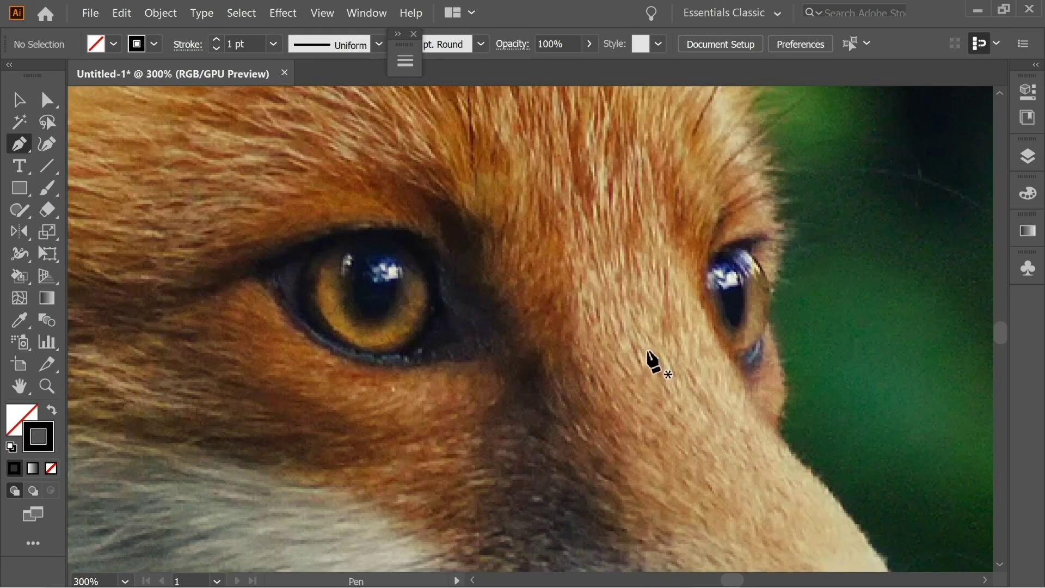
drag(648, 350, 383, 147)
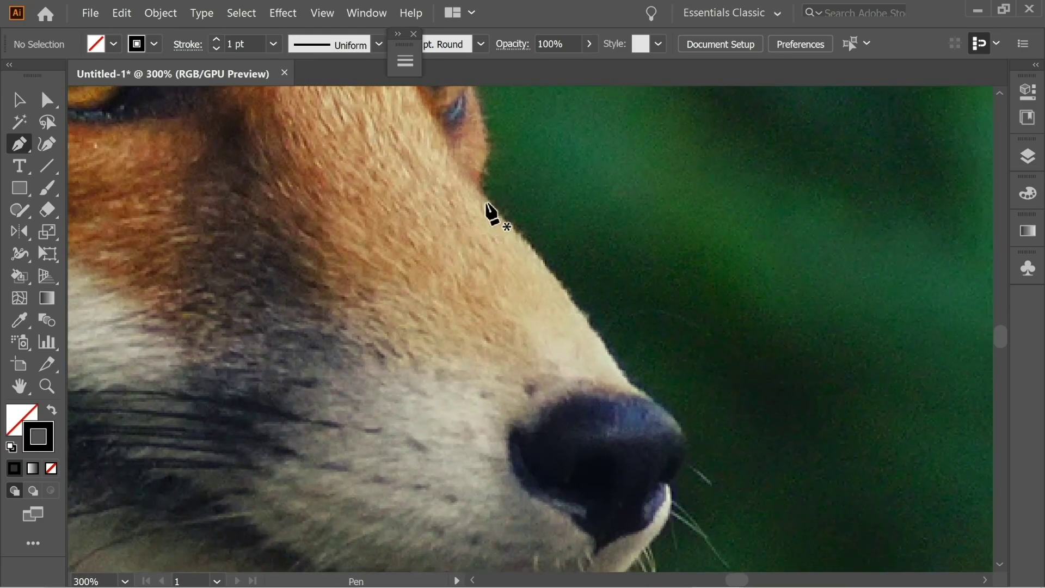
click(487, 202)
click(541, 263)
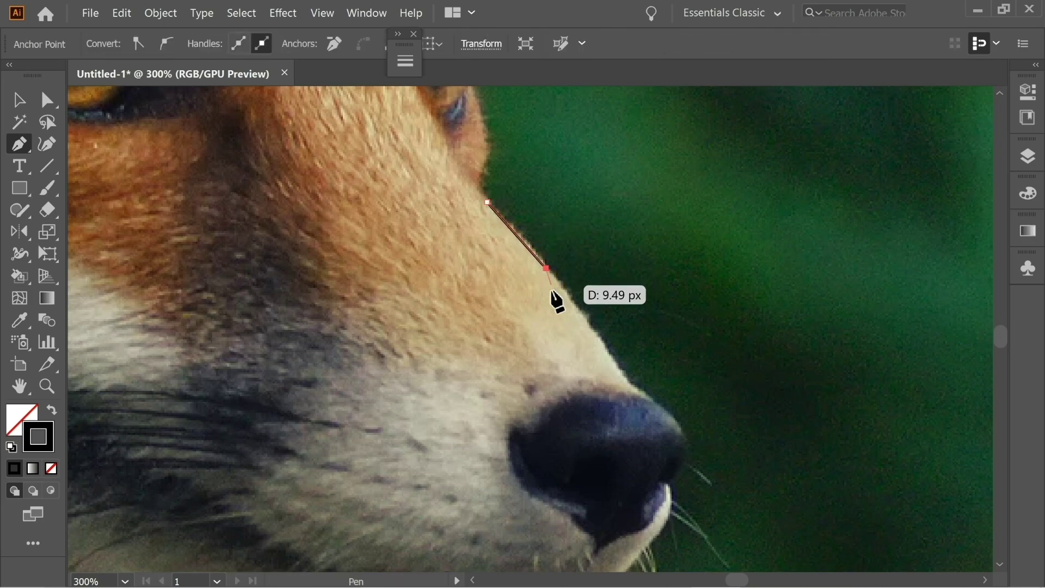
click(463, 257)
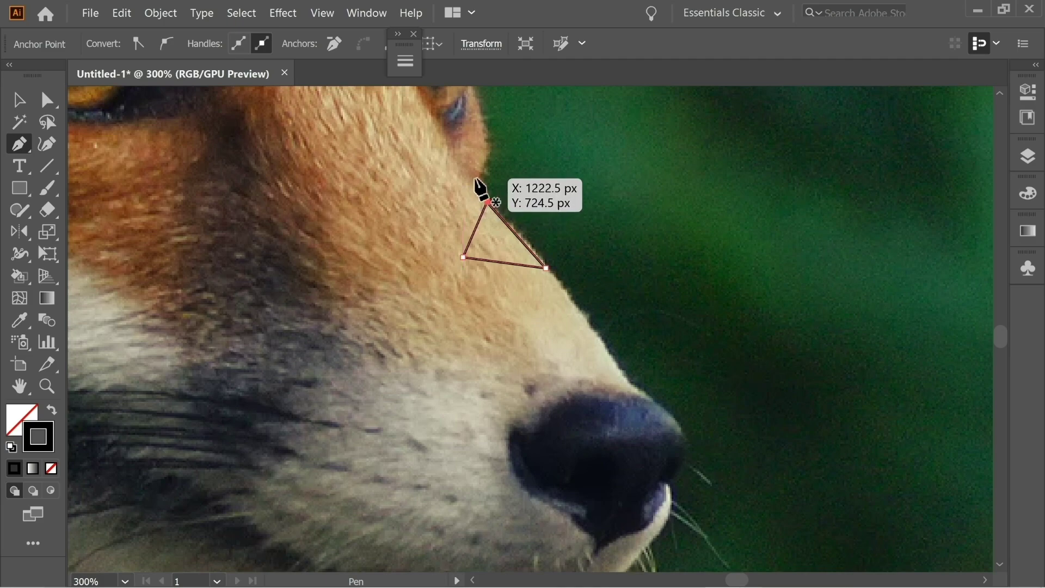
click(487, 202)
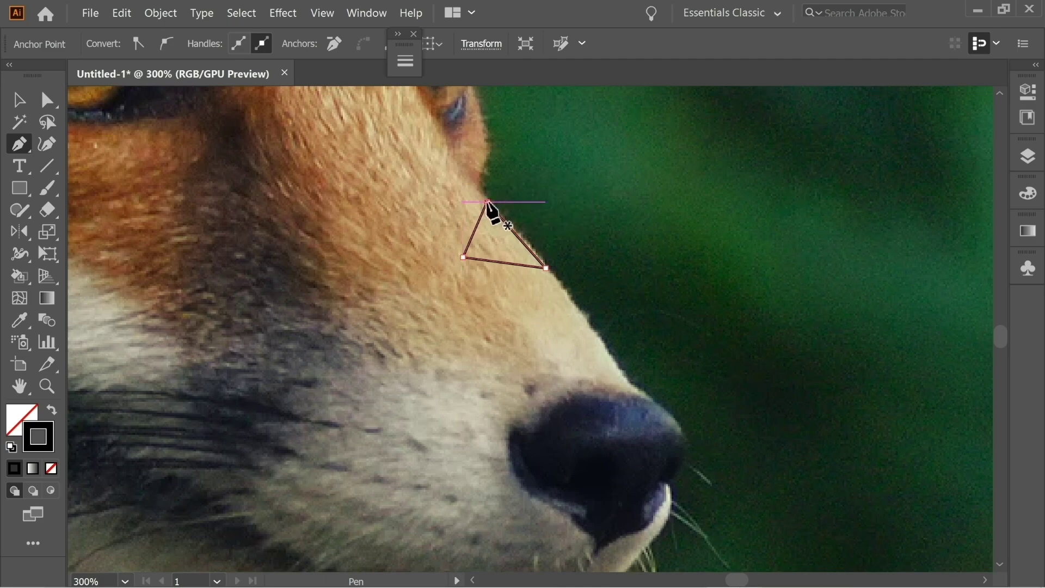
Step: Draw a second triangle that shares the first one's inner side and reaches up the muzzle edge to just below the far eye
click(445, 147)
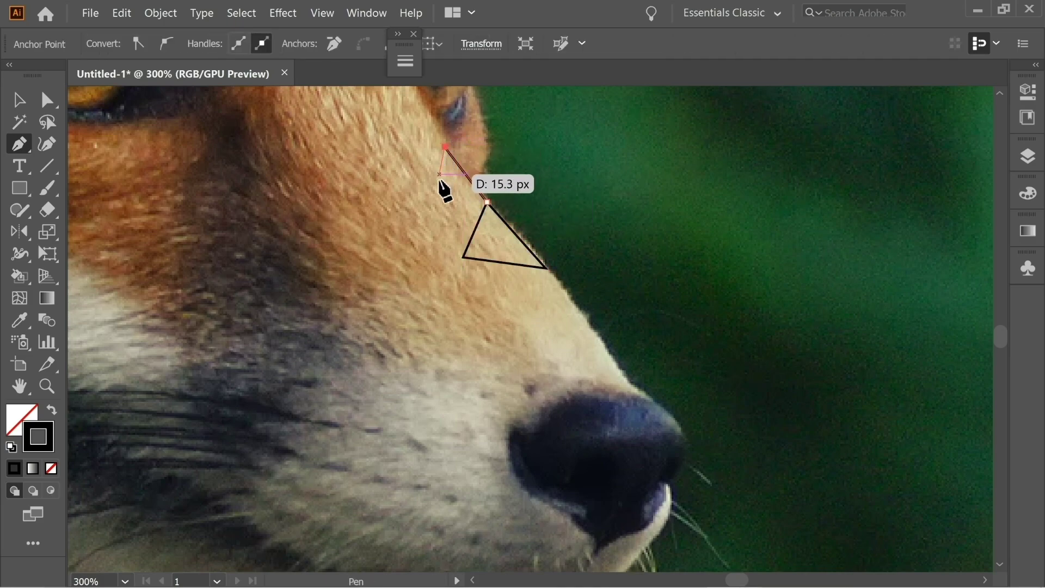
click(464, 257)
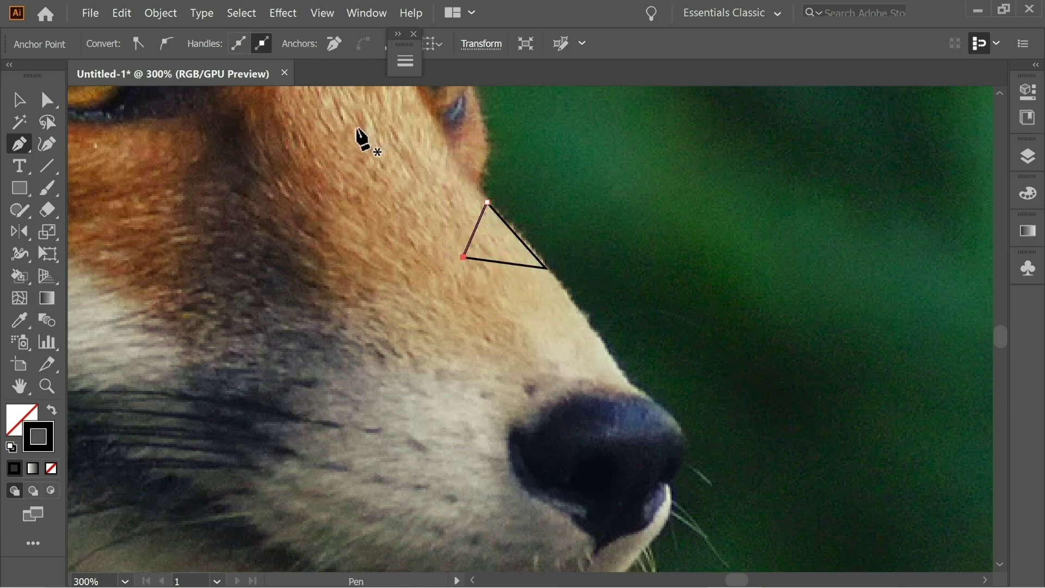
key(ctrl+shift+z)
key(ctrl+shift+z)
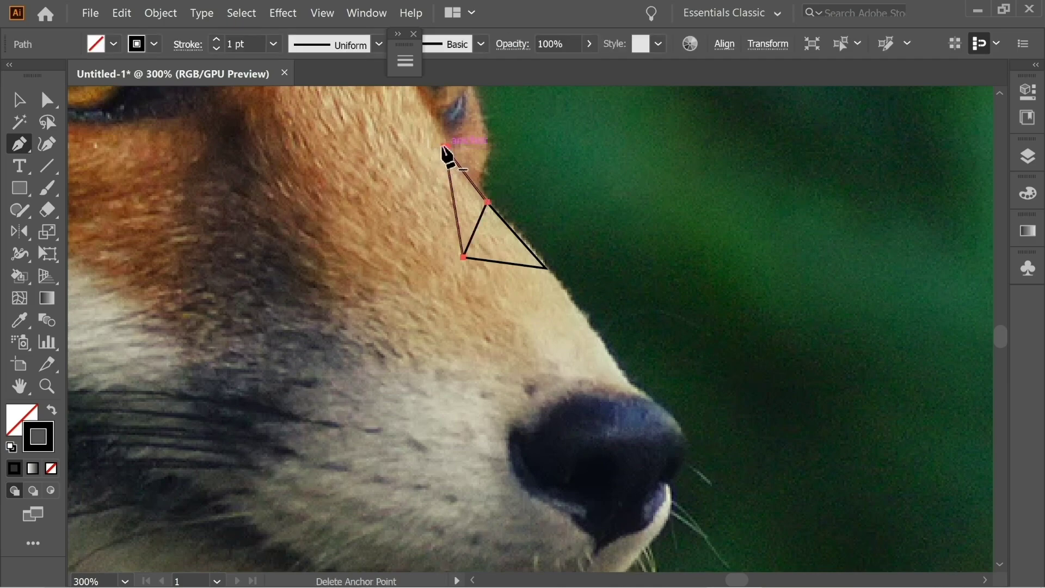
Step: Draw a triangle along the inner side of the far eye and connect its inner corner to the muzzle triangles' inner corner
drag(403, 124, 430, 228)
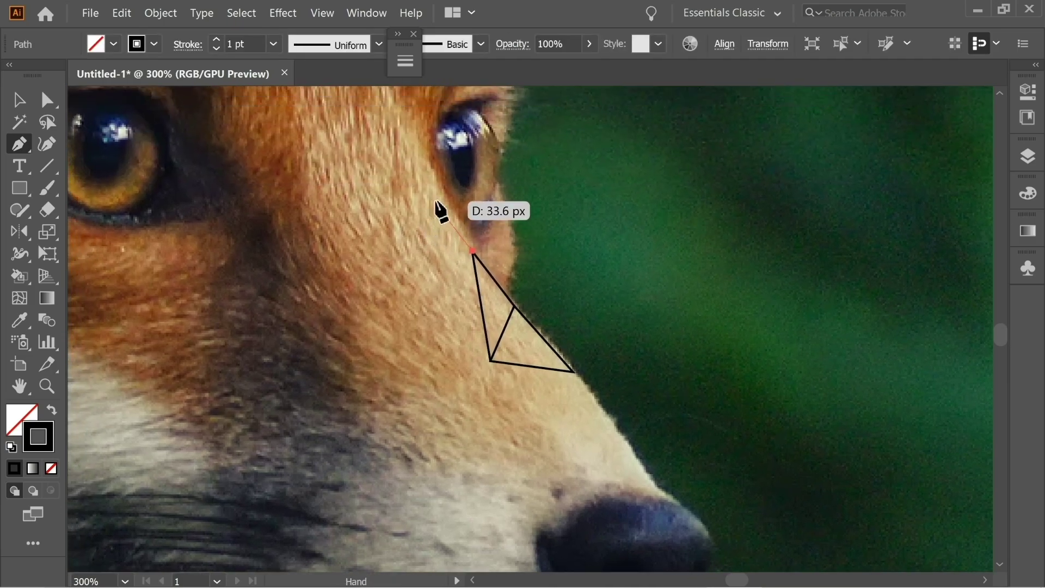
drag(434, 165, 435, 286)
click(428, 280)
click(473, 251)
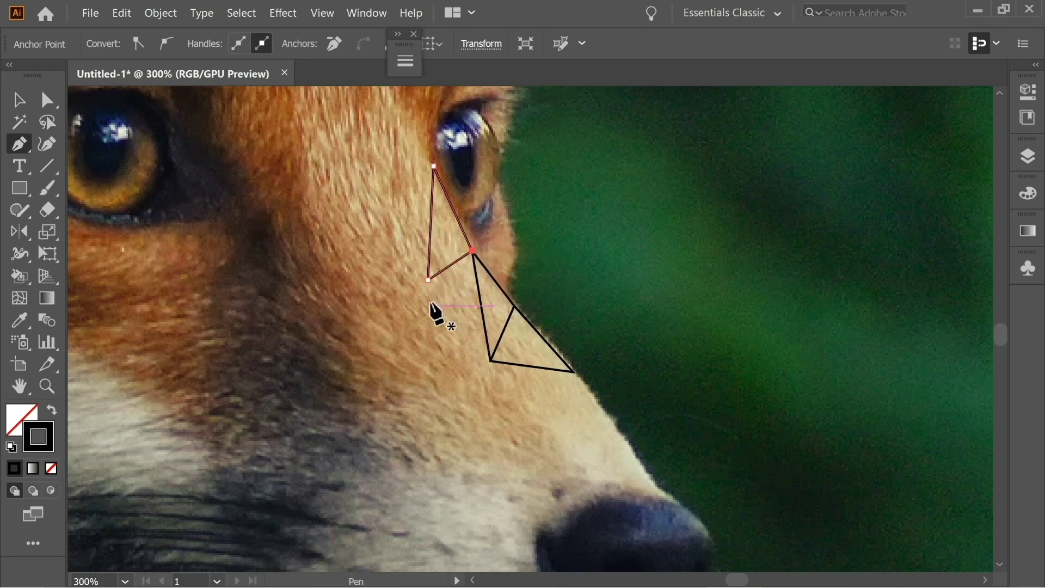
click(429, 280)
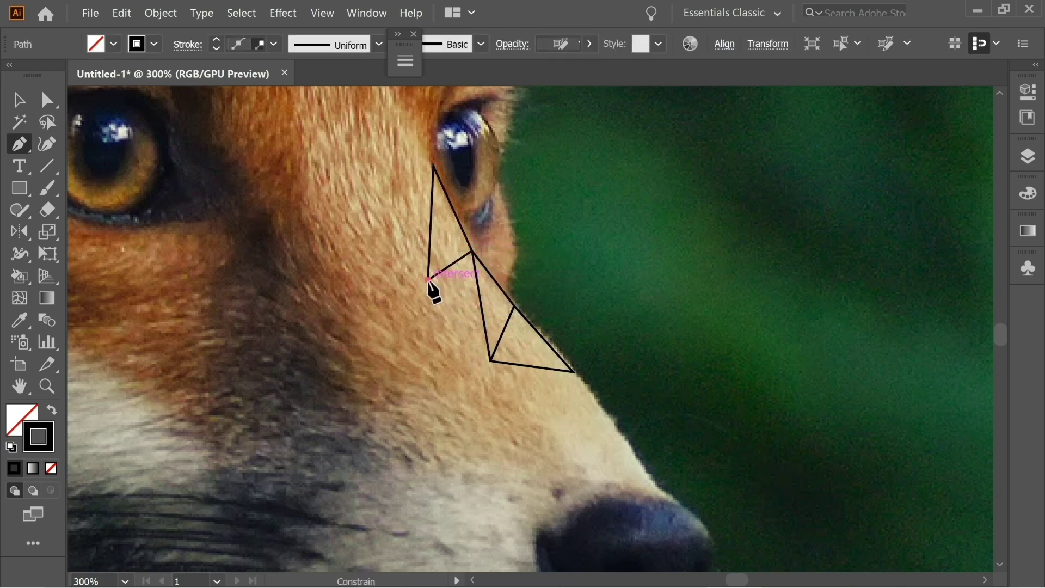
click(490, 361)
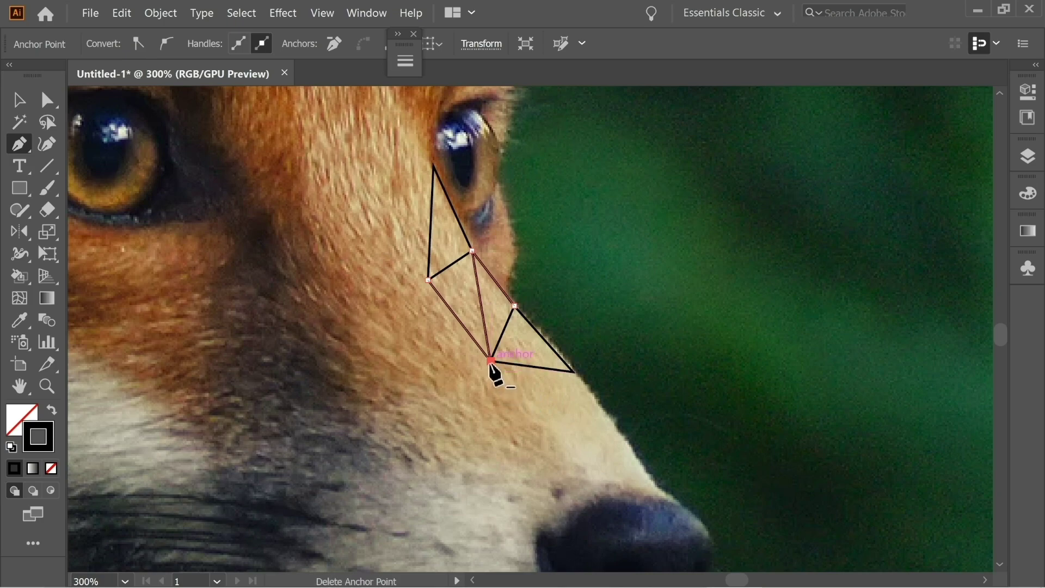
Step: Draw a triangle from the shared inner corner towards the nose and close the gap along the muzzle's outer edge with a line
click(491, 361)
click(568, 431)
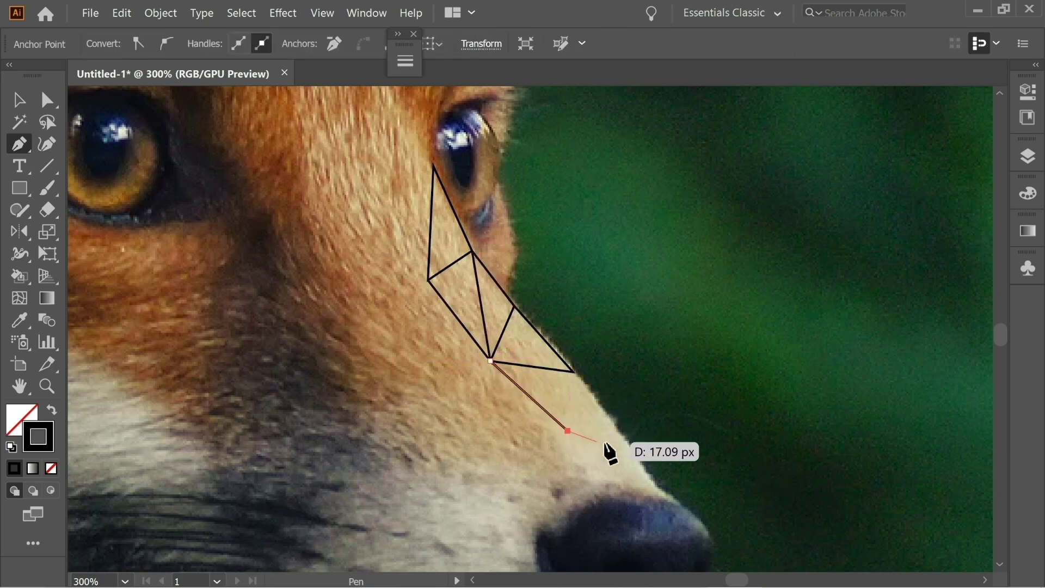
click(618, 430)
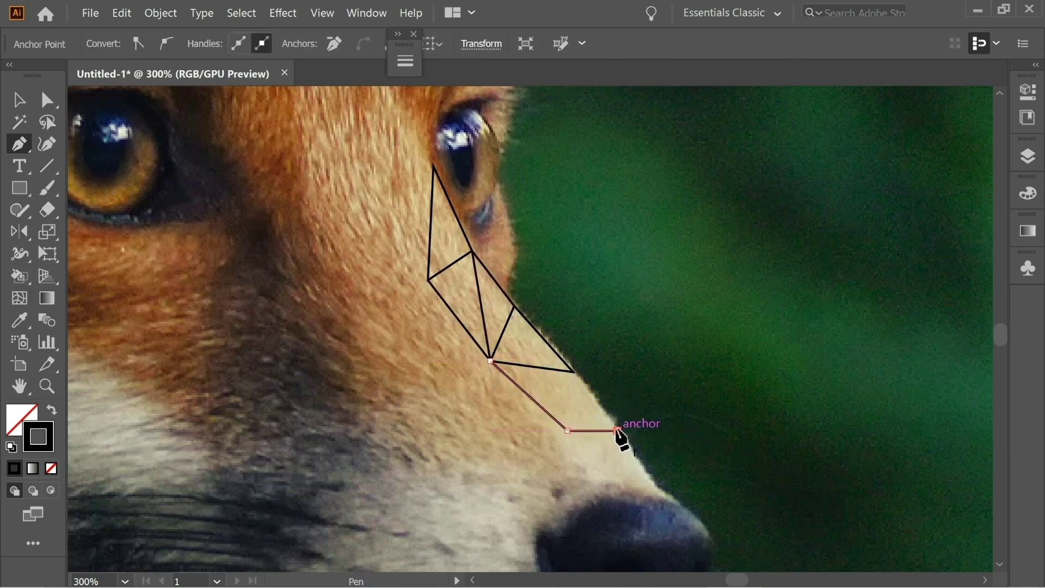
click(491, 362)
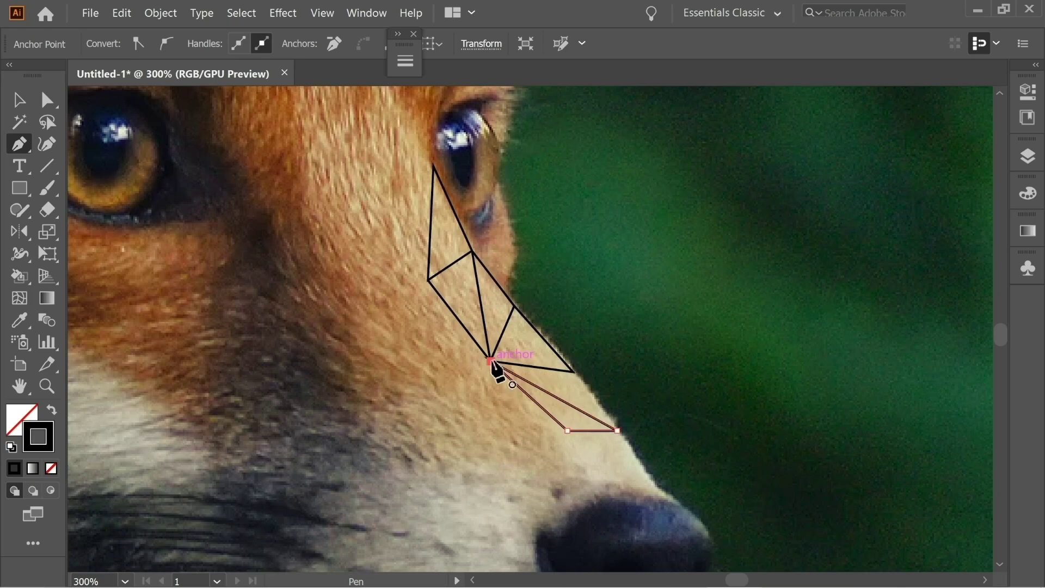
click(573, 372)
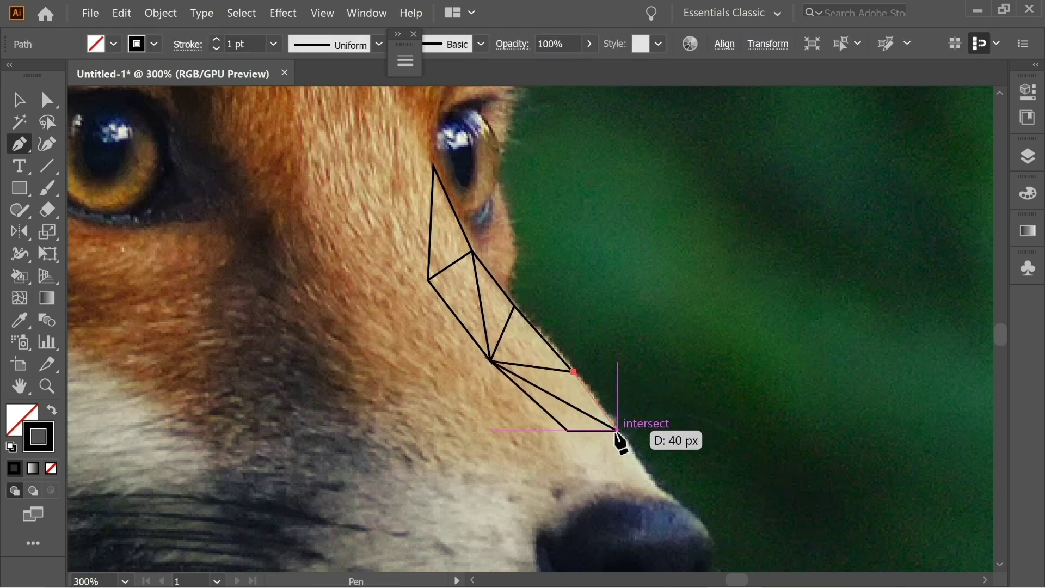
click(618, 430)
Step: Extend the mesh with adjoining triangles down the muzzle bridge to the top of the nose
key(space)
drag(632, 430, 475, 294)
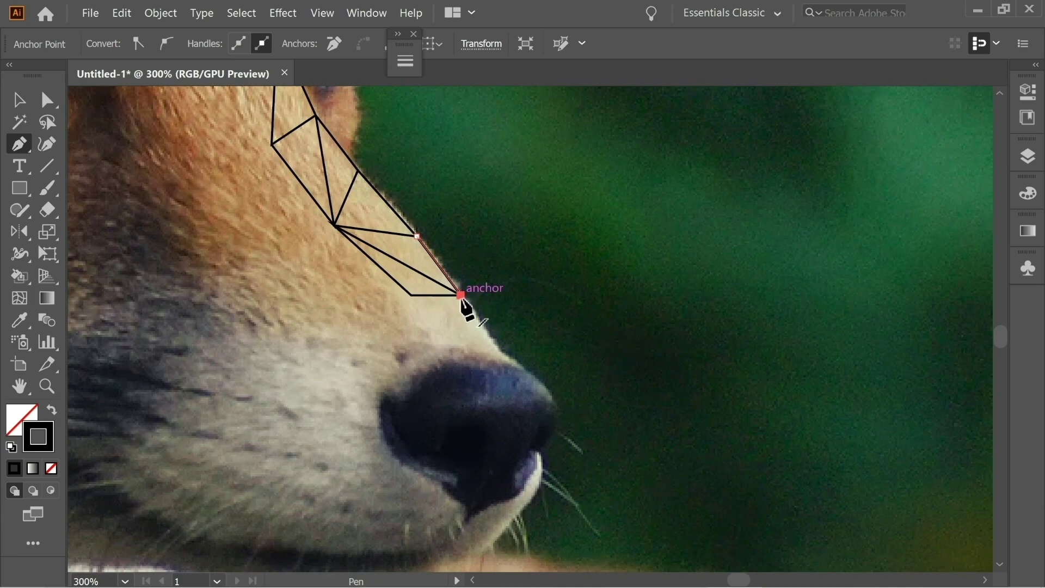
click(502, 354)
click(411, 295)
click(528, 374)
click(457, 353)
click(438, 354)
key(ctrl+minus)
click(449, 271)
click(461, 307)
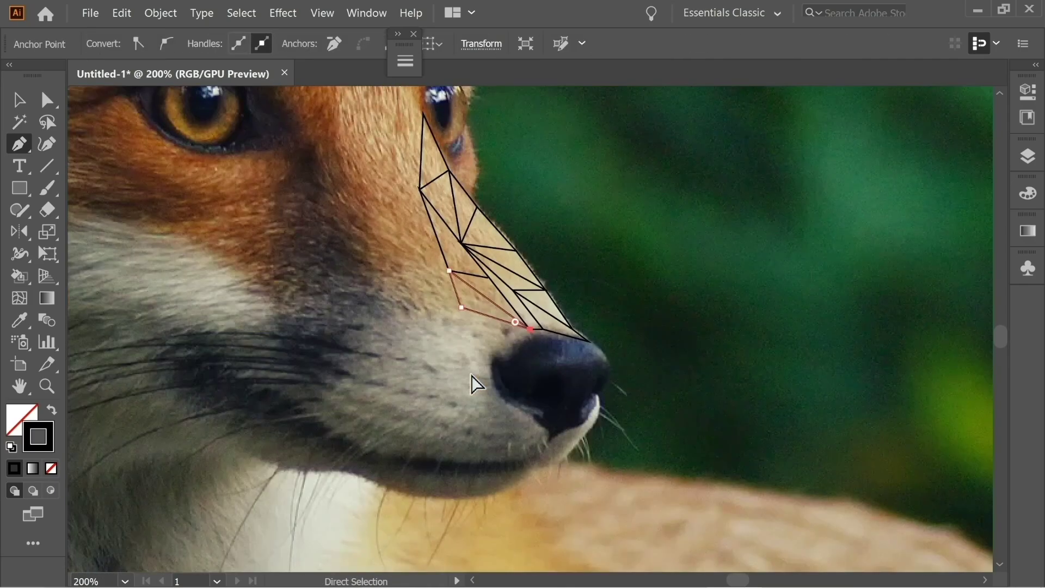
Step: Continue the triangle mesh upward from the muzzle bridge, between the eyes and onto the forehead
key(ctrl+minus)
key(ctrl+plus)
key(ctrl+plus)
key(ctrl+plus)
scroll(326, 299, up, 3)
click(350, 361)
click(465, 335)
scroll(362, 238, up, 10)
click(320, 326)
click(304, 268)
click(348, 375)
click(360, 408)
scroll(397, 217, up, 3)
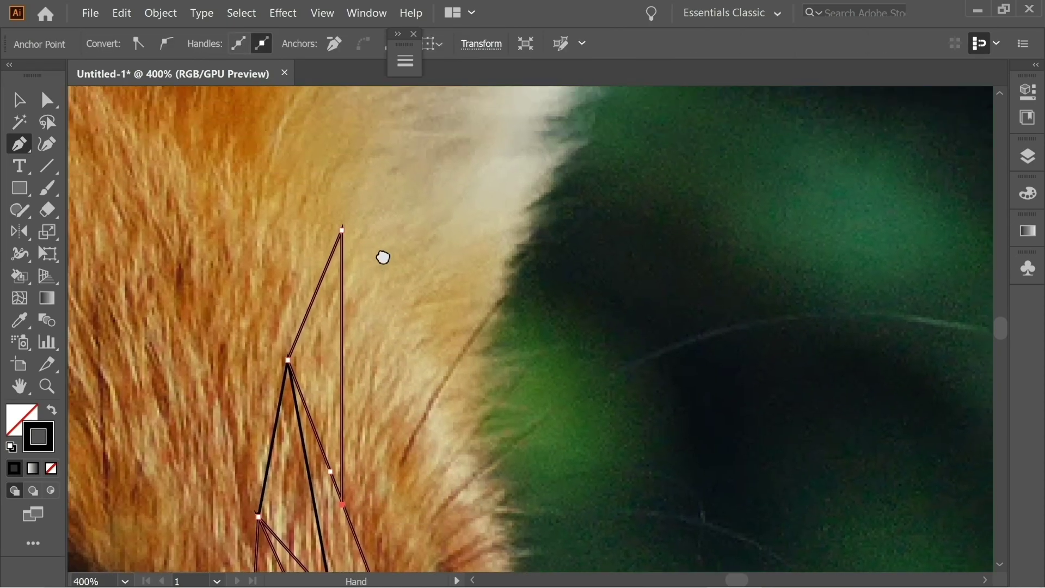
Step: Draw a triangle on the forehead above the far eye, adjoining the right side of the topmost triangle
click(342, 228)
scroll(359, 242, down, 3)
scroll(359, 243, right, 2)
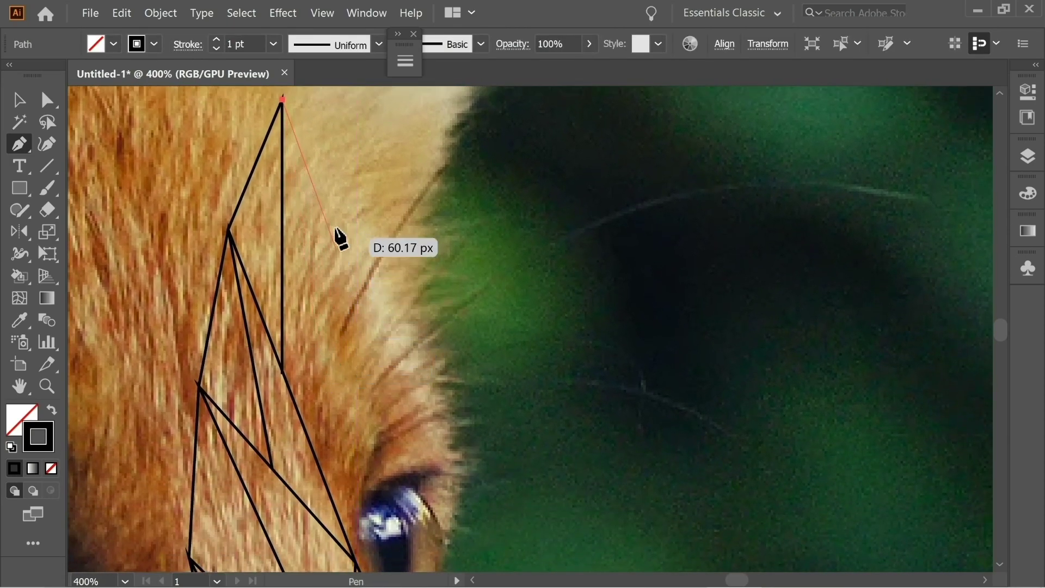
click(331, 244)
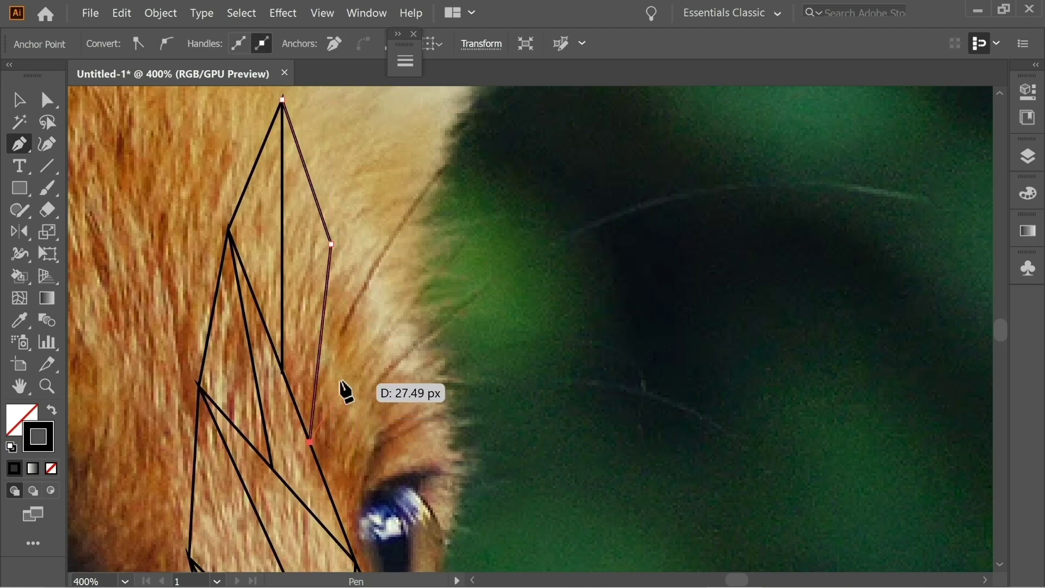
click(284, 375)
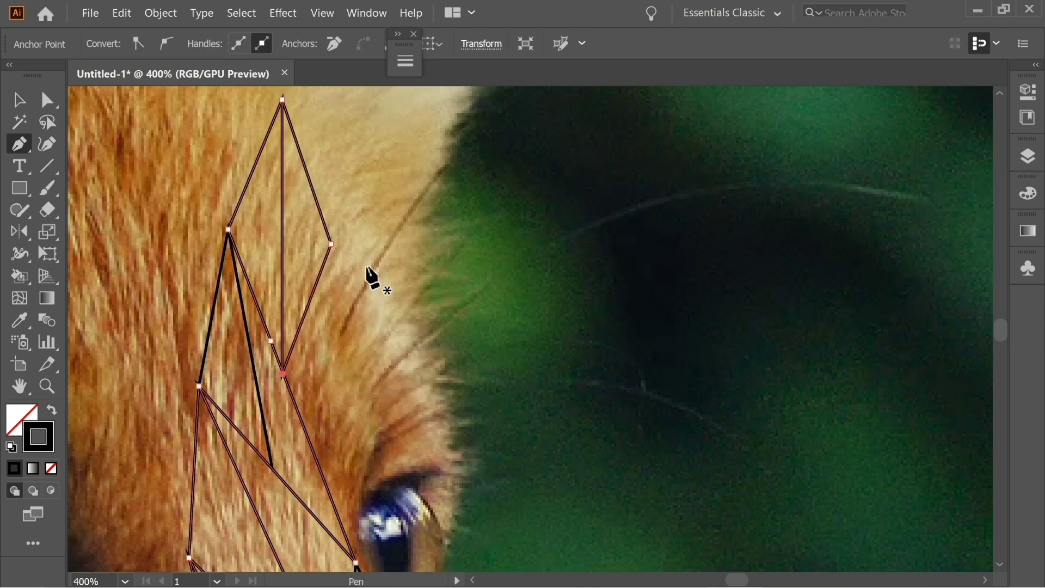
Step: Connect the forehead triangle's outer corner down to the mesh edge beside the far eye with a straight line
click(331, 245)
scroll(324, 302, down, 3)
scroll(324, 302, right, 1)
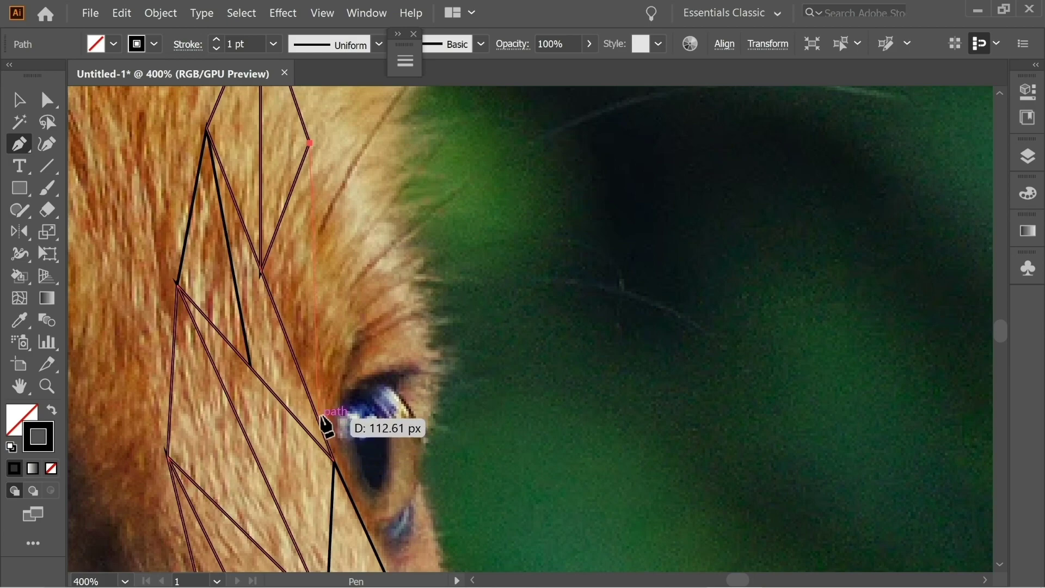
click(307, 391)
Step: Draw a narrow triangle from that line outward over the far brow, ending at the forehead triangle's outer corner
scroll(326, 256, up, 3)
scroll(327, 255, right, 1)
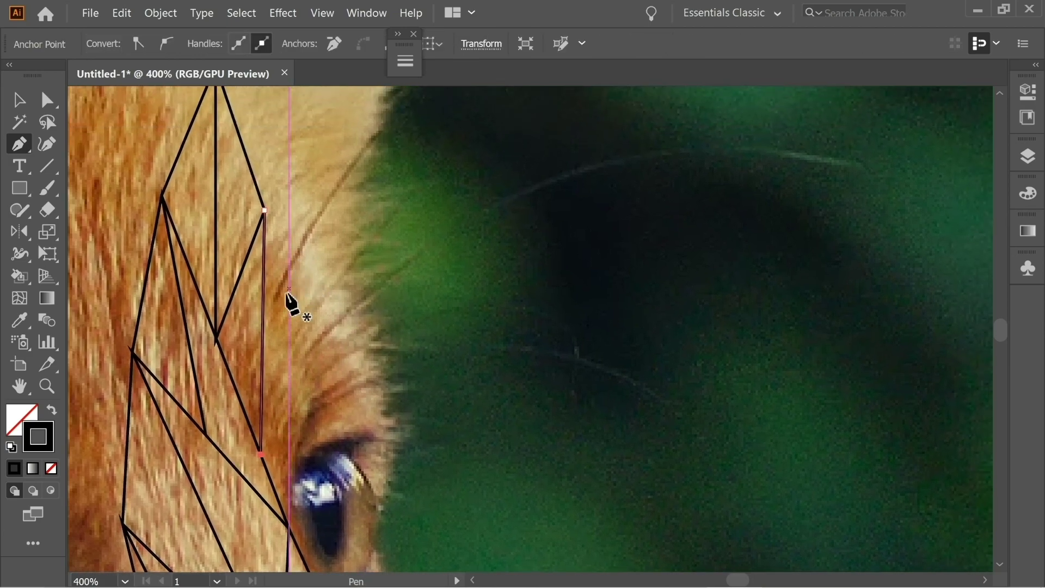
click(264, 340)
scroll(321, 256, up, 3)
scroll(321, 256, right, 1)
click(309, 240)
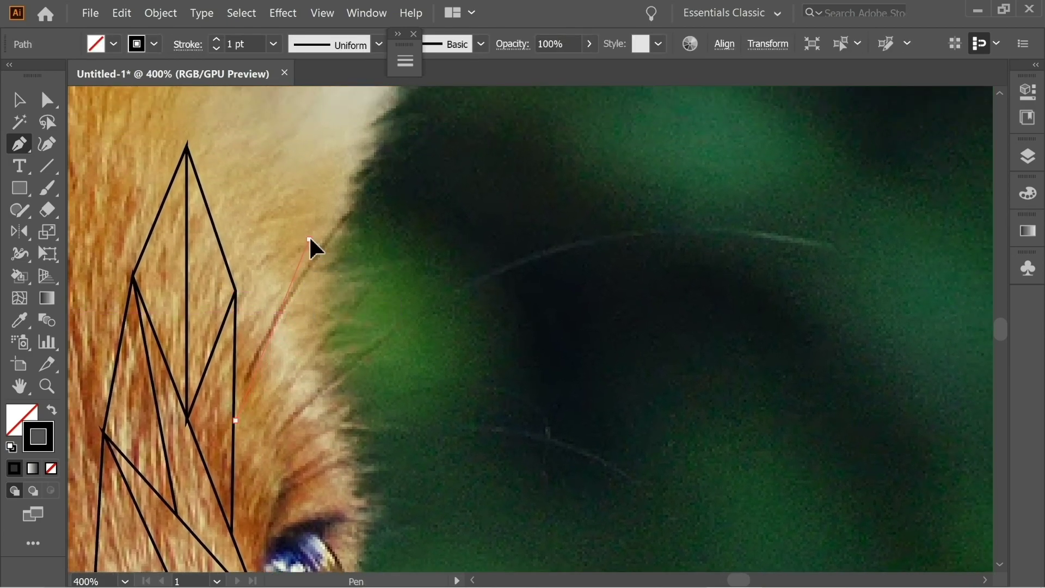
click(235, 291)
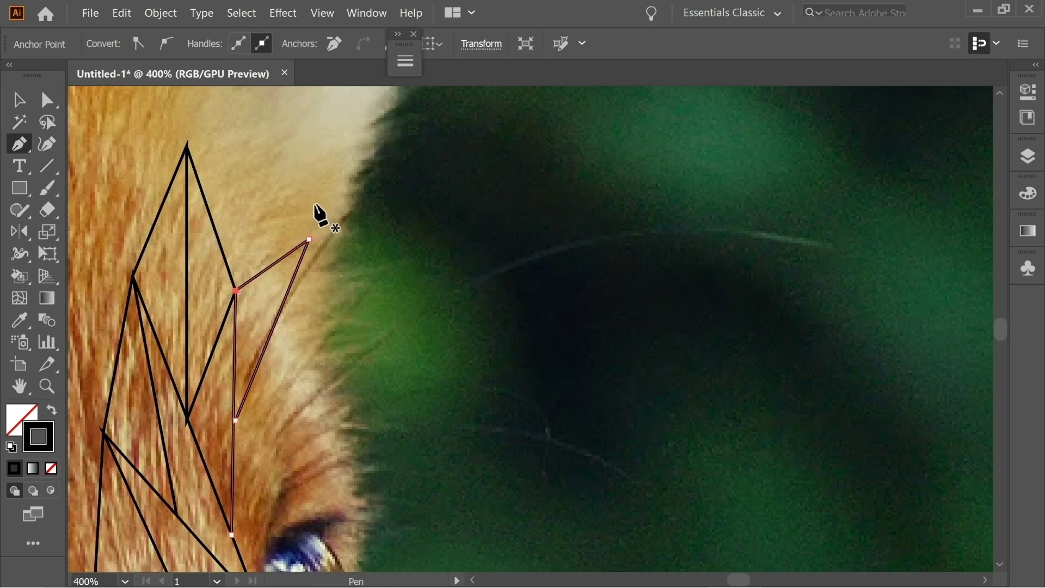
Step: Draw a narrow triangle from the forehead mesh's topmost corner up toward the pale fur, ending back on the mesh's outer edge
scroll(318, 218, up, 3)
scroll(318, 218, left, 1)
click(201, 217)
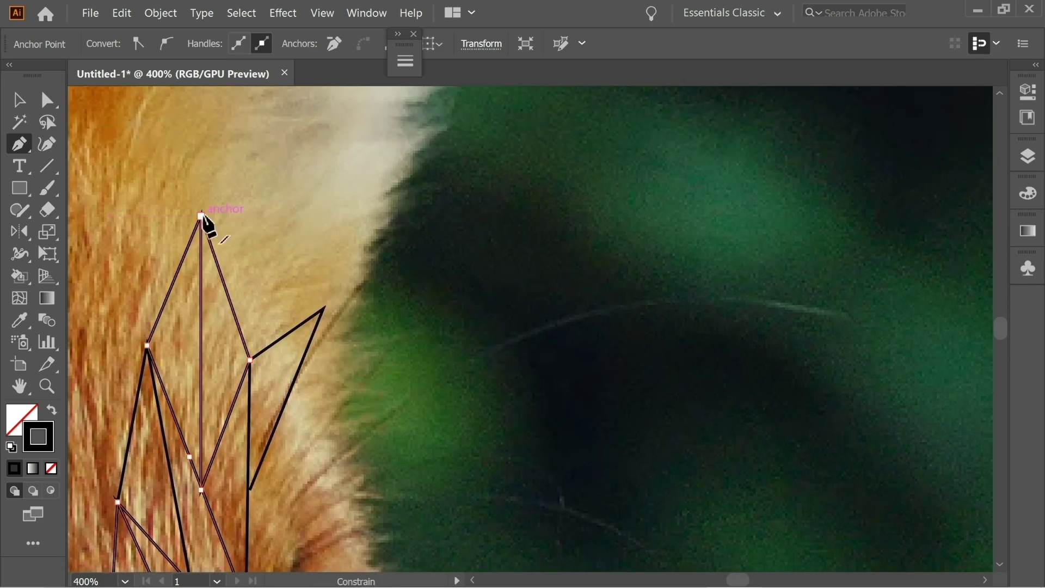
click(299, 102)
click(228, 294)
Step: Draw a thin triangle from the newest forehead corner out to the pale fur's edge and back onto the mesh
scroll(294, 299, up, 3)
scroll(294, 299, right, 1)
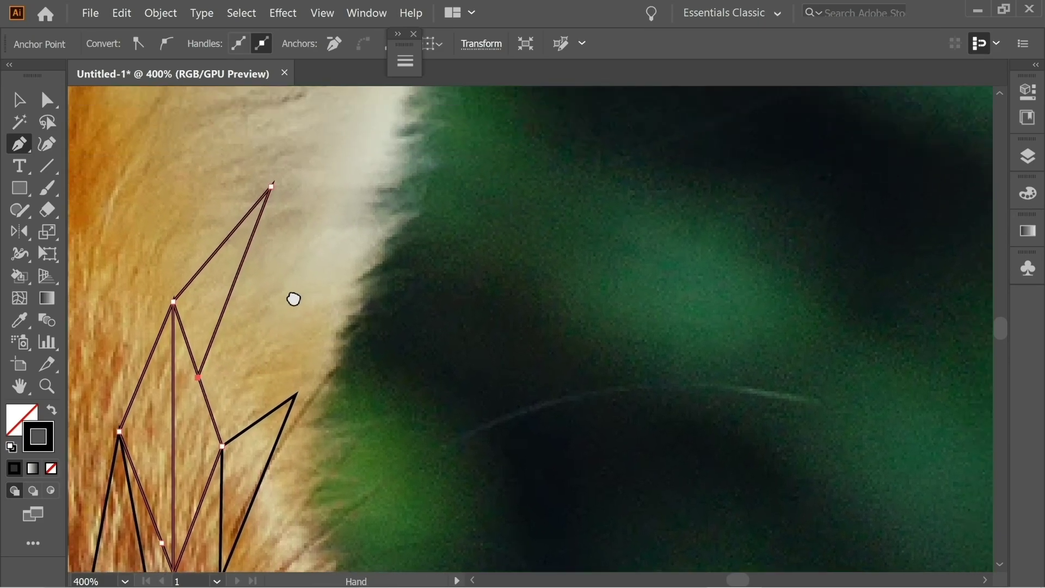
click(271, 187)
click(389, 133)
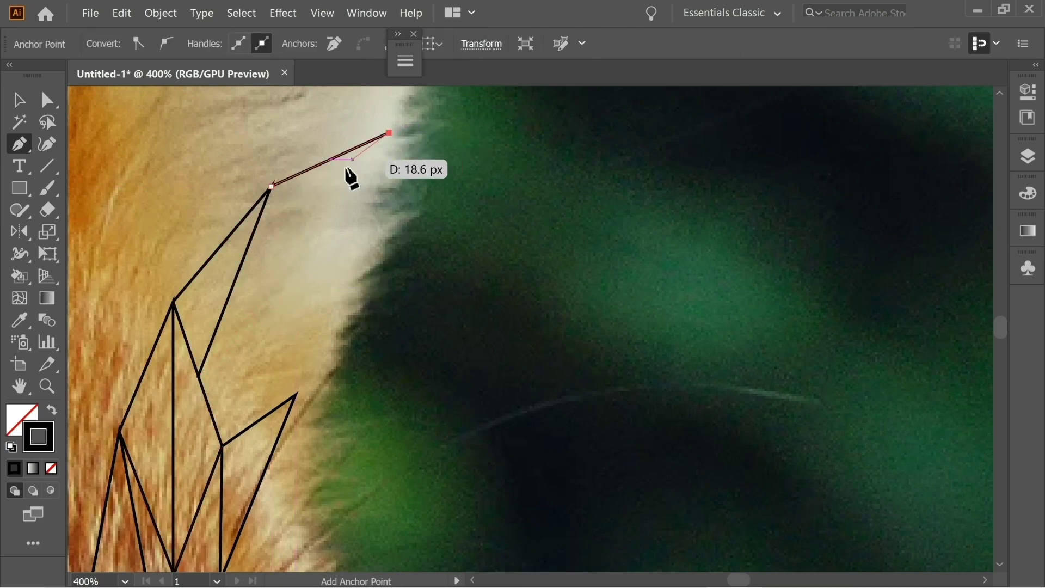
click(258, 227)
Step: Draw two pointed fur spikes overhanging the pale fur's edge, tapering back toward the mesh edge
scroll(337, 218, up, 3)
scroll(338, 218, right, 1)
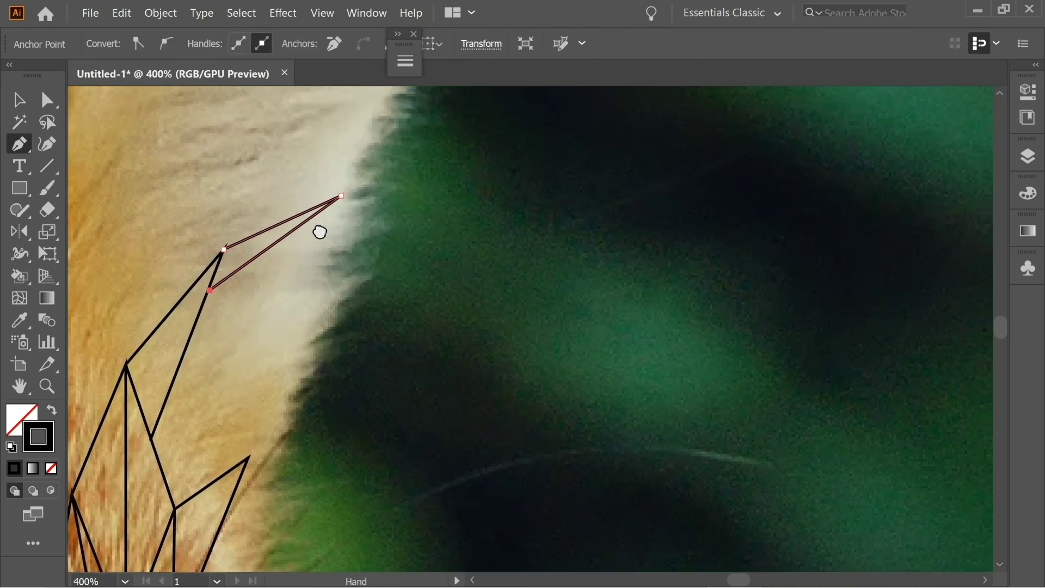
drag(342, 195, 275, 253)
click(251, 260)
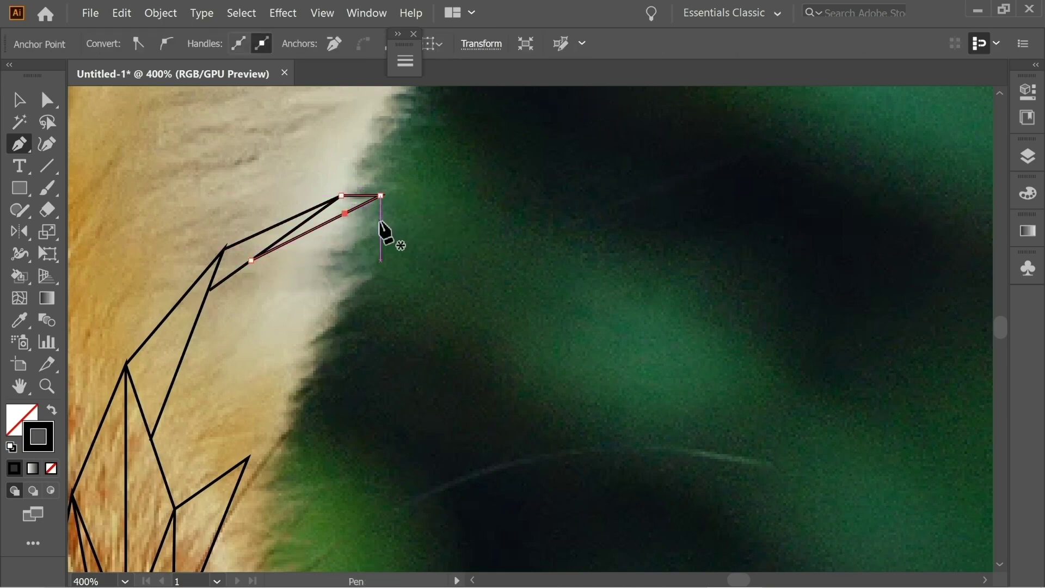
click(345, 213)
drag(345, 213, 381, 227)
click(210, 290)
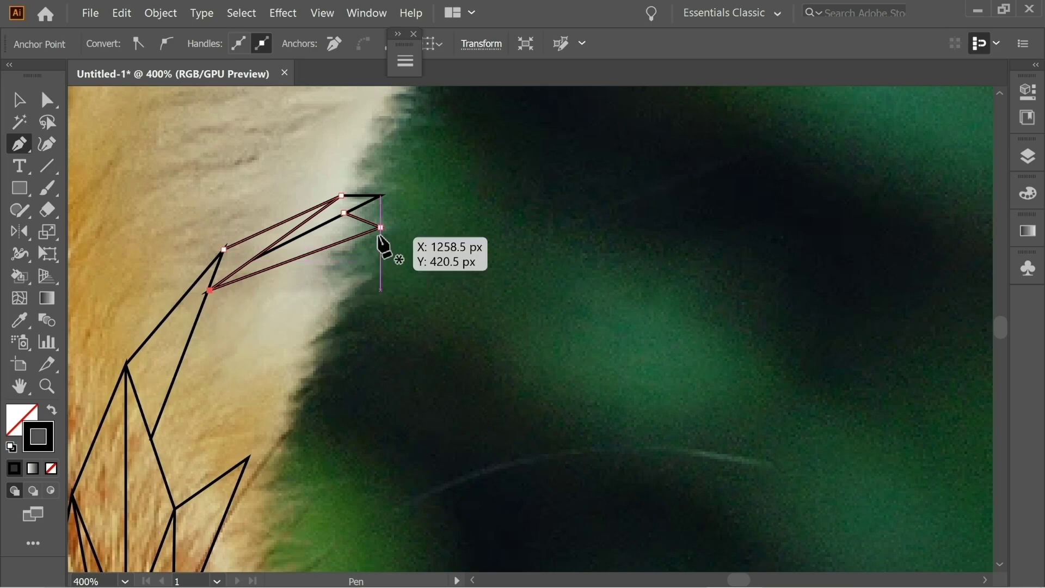
Step: Add two more fur spikes below the existing pair, both converging on the same mesh corner
click(334, 242)
click(376, 250)
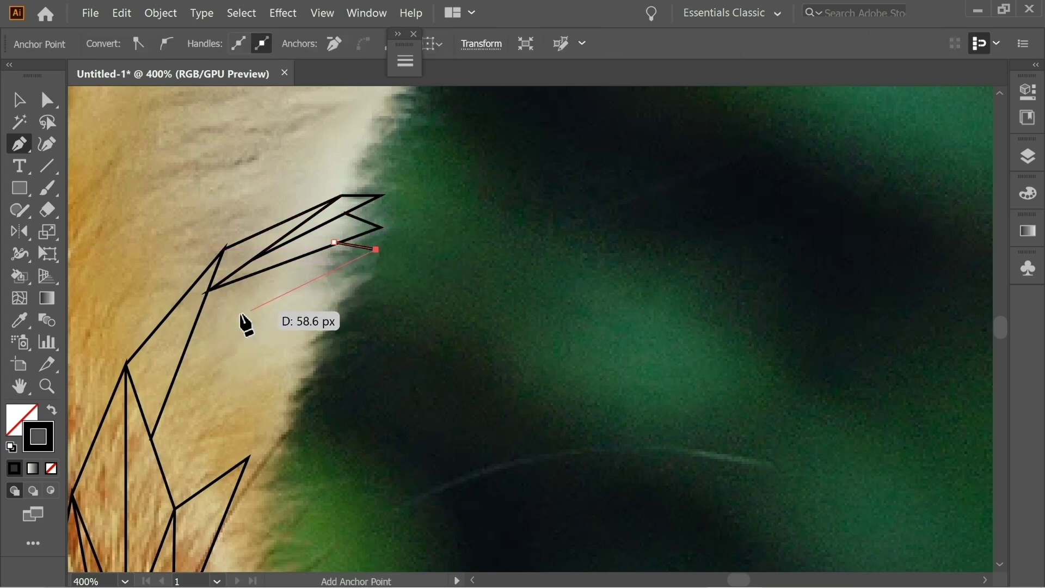
click(211, 291)
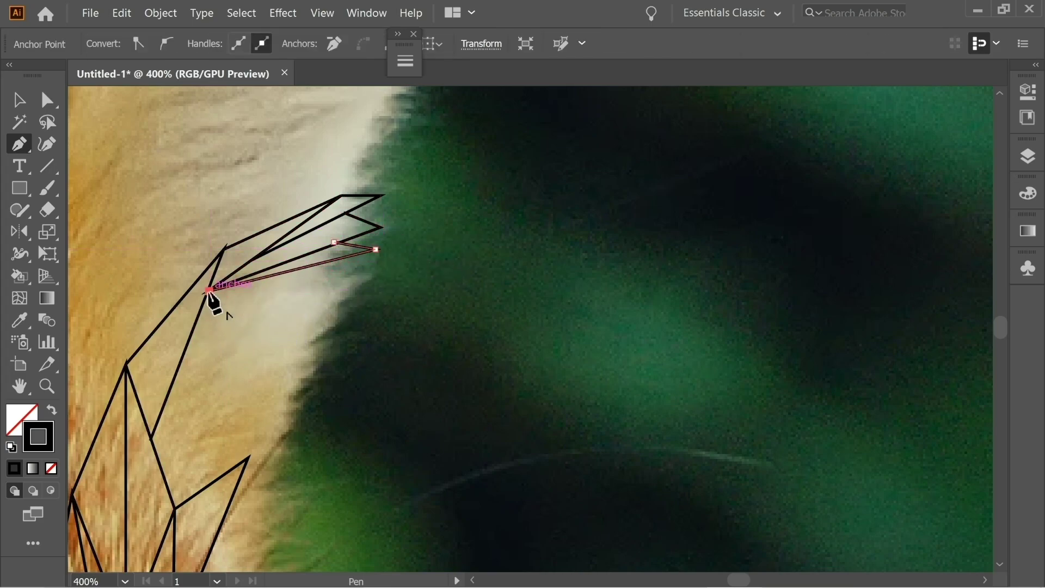
click(327, 262)
click(369, 277)
click(210, 290)
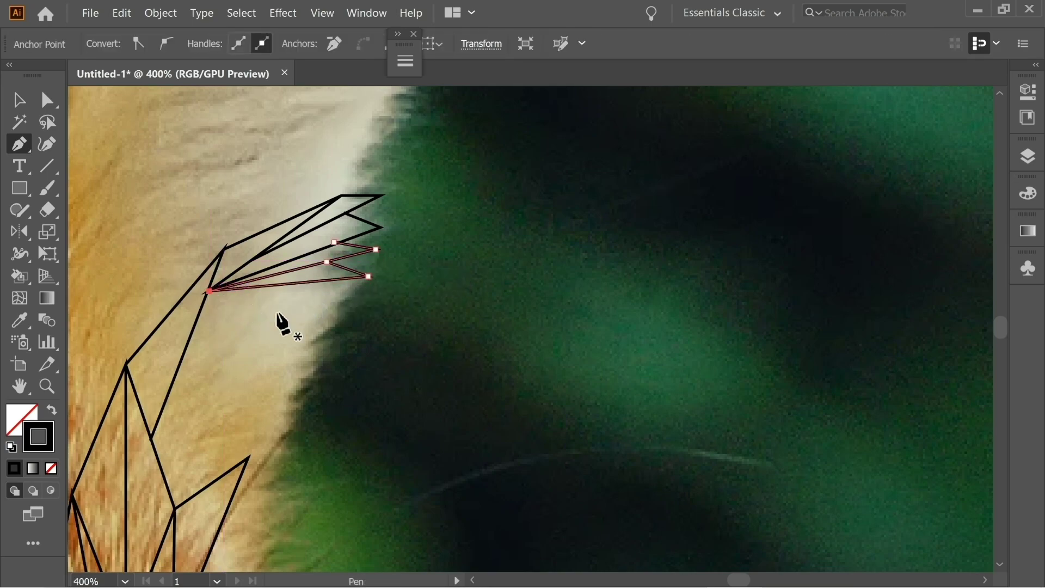
Step: Extend the fan downward with two shorter fur spikes that meet at the shared mesh corner
click(317, 281)
click(354, 301)
click(210, 291)
click(317, 300)
click(339, 325)
click(210, 291)
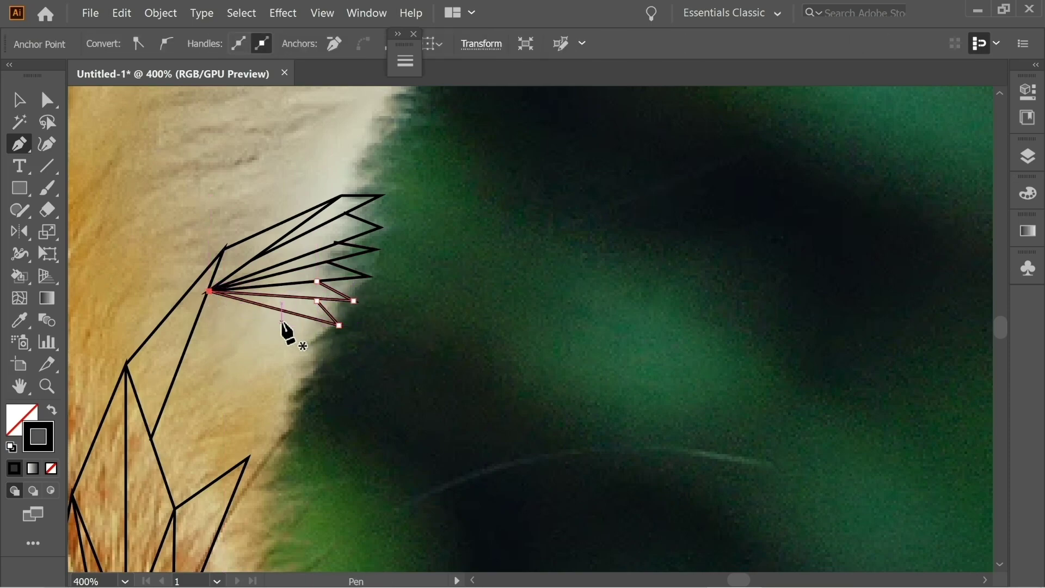
Step: Connect the lower edge of the bottom fur spike to the forehead mesh's outer edge with a straight line
click(282, 311)
click(182, 360)
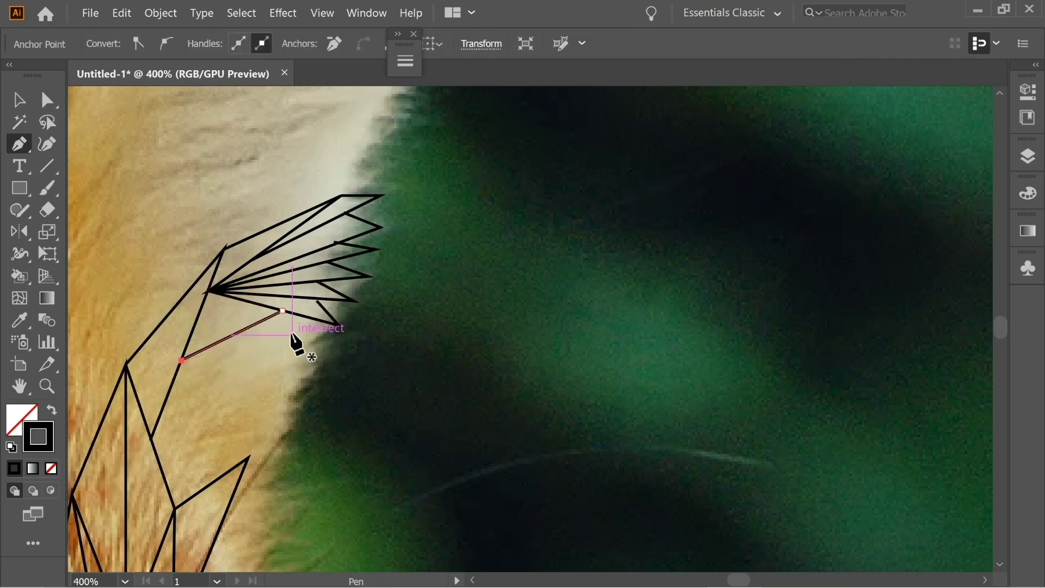
click(263, 320)
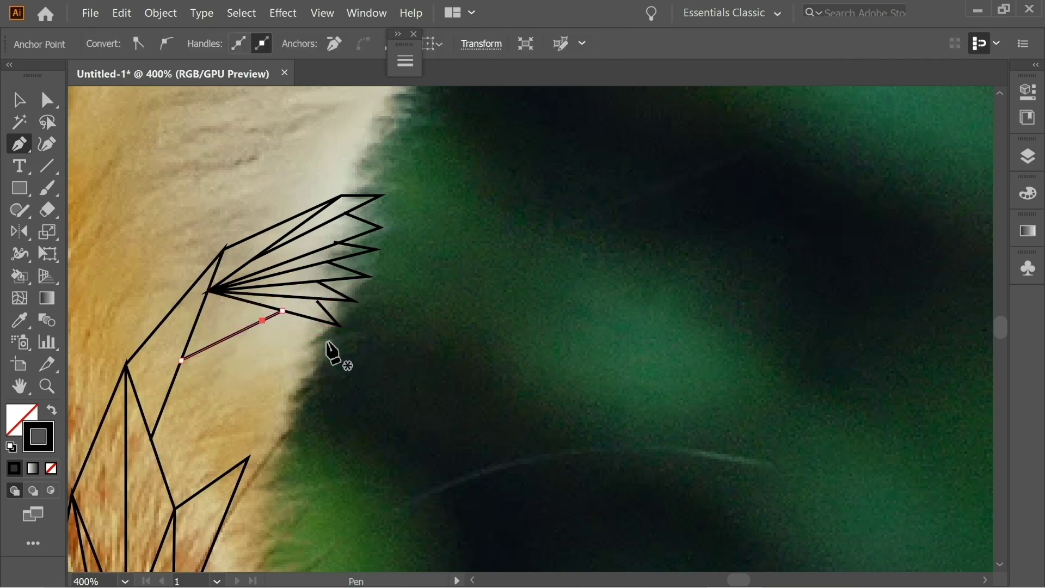
key(Escape)
Step: Draw a second, smaller cluster of fur spikes hanging from the end of the connecting line, with triangles filling in beneath
click(308, 317)
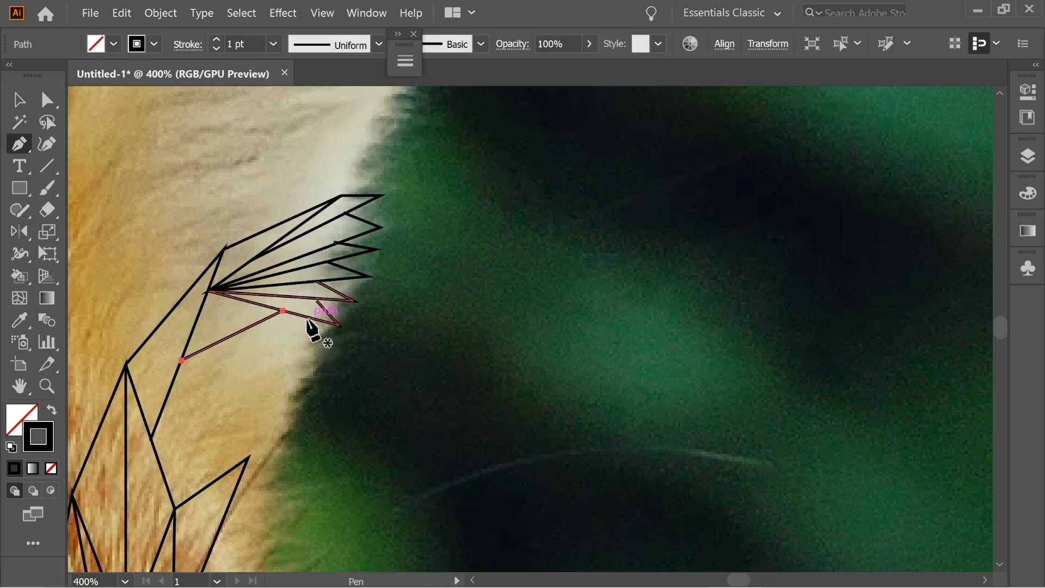
click(329, 342)
click(252, 326)
click(282, 311)
click(305, 326)
click(318, 360)
click(288, 379)
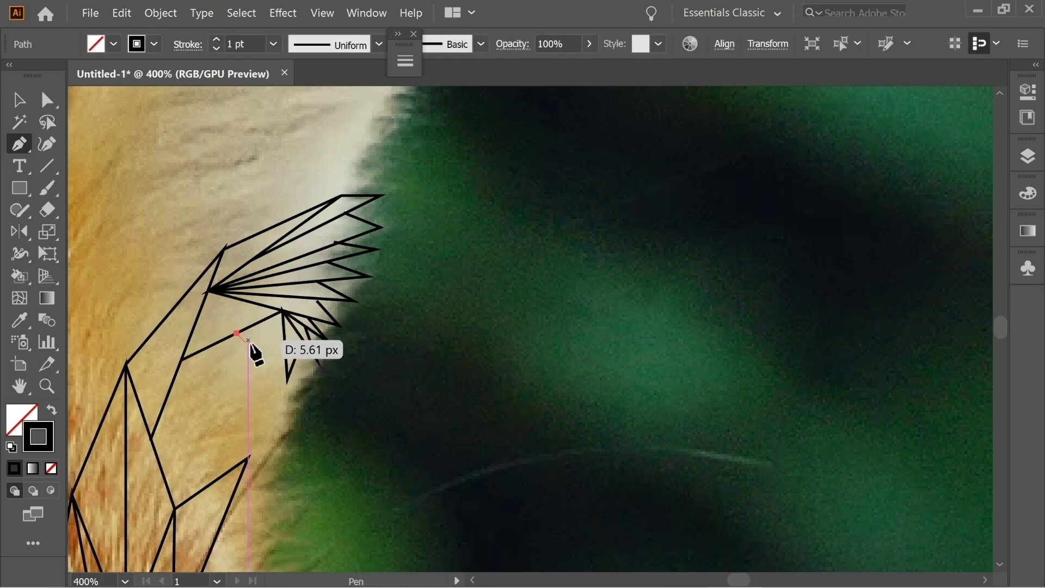
click(289, 366)
Step: Draw a fan of narrow fur spikes above the far eye, radiating from the brow triangle's outer edge near its lower corner
scroll(289, 367, down, 5)
click(306, 334)
click(231, 373)
click(303, 350)
click(233, 374)
click(311, 361)
click(231, 374)
click(214, 400)
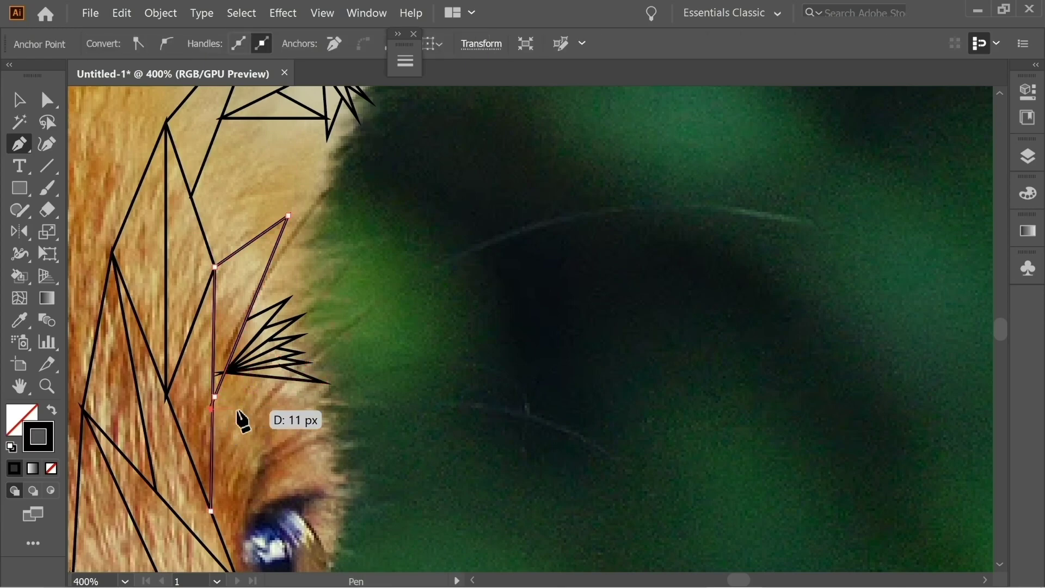
Step: Draw a triangle over the dark upper inner corner of the far eye
scroll(431, 187, up, 3)
scroll(264, 280, down, 6)
scroll(565, 341, up, 4)
drag(565, 342, 572, 405)
click(384, 283)
click(436, 245)
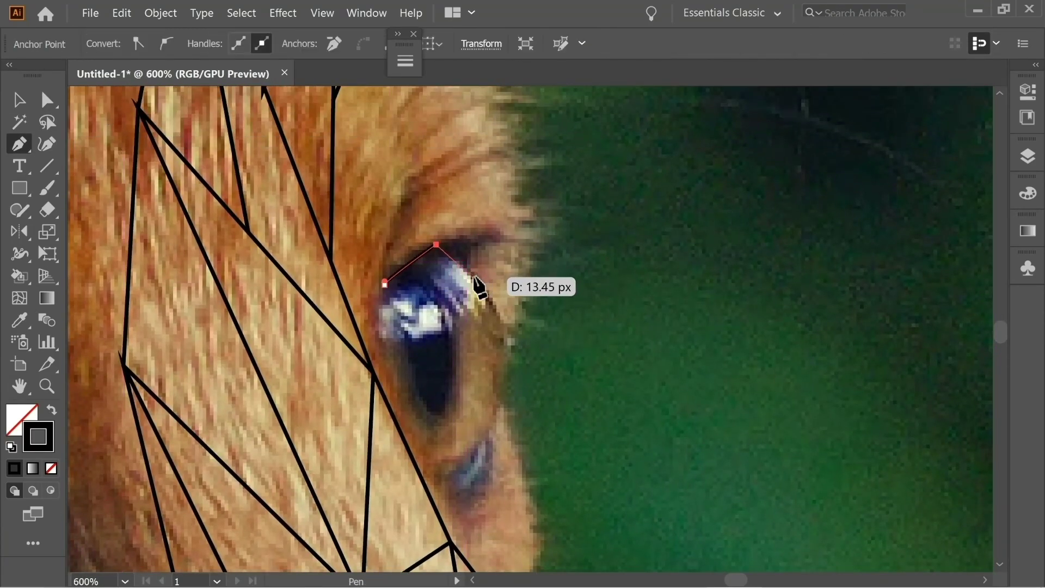
click(429, 288)
click(385, 283)
Step: Cover the far eye's white highlight with adjoining triangles reaching the eye's inner edge
click(429, 289)
click(447, 325)
click(408, 340)
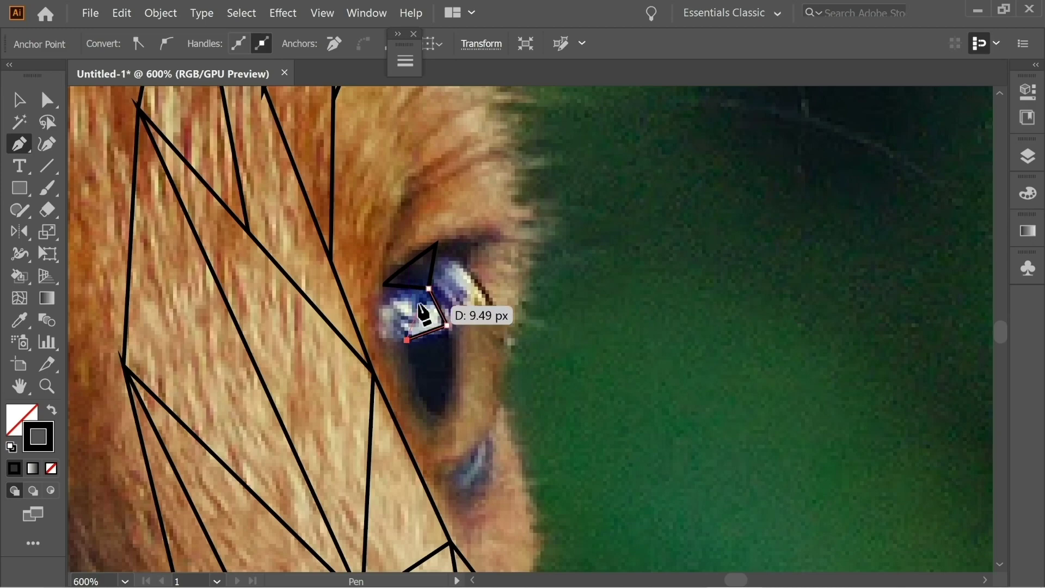
click(385, 285)
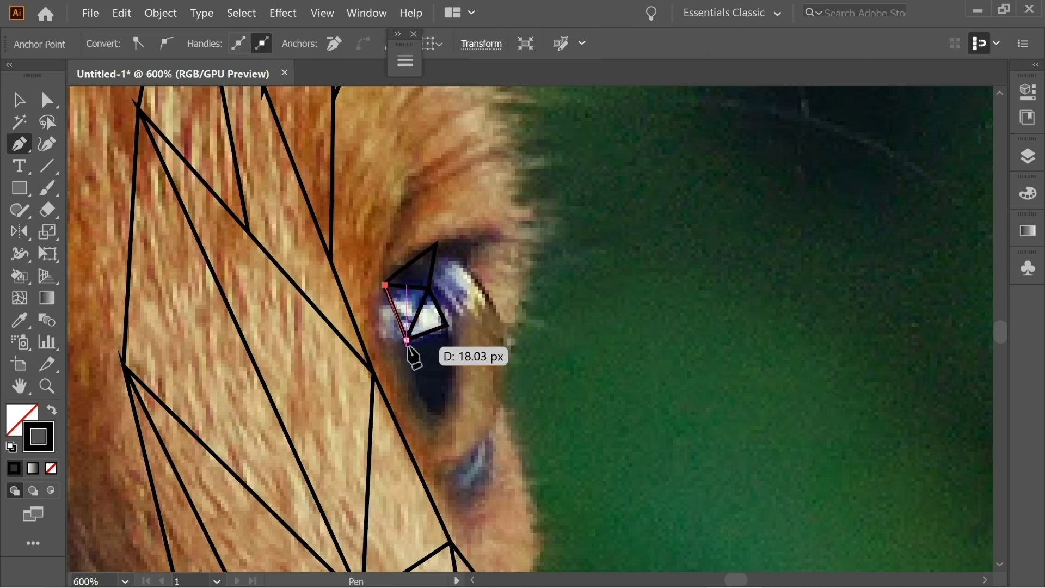
click(382, 340)
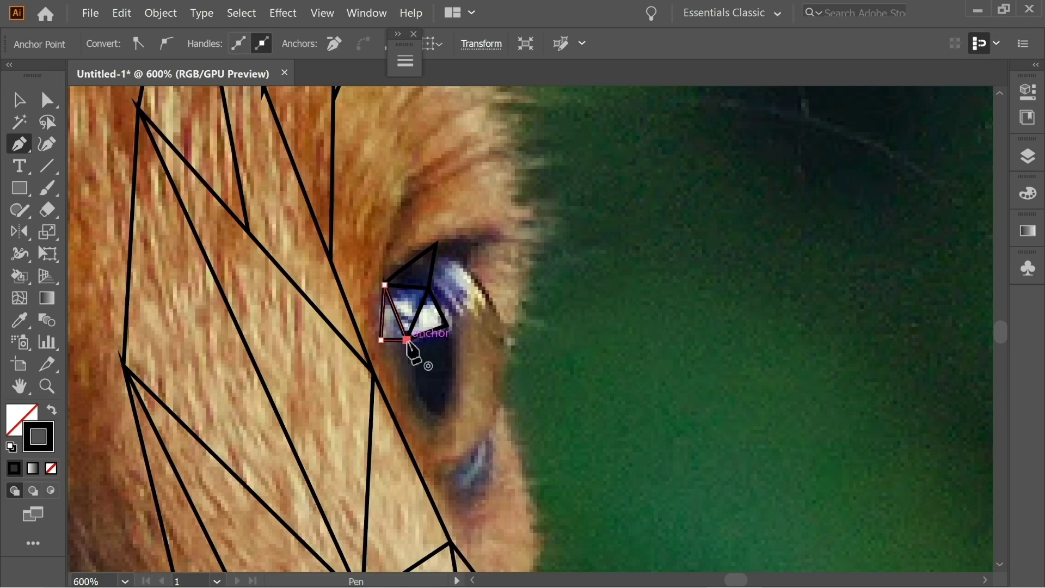
Step: Build triangles below the highlight along the pupil's inner side, down to the pupil's lowest point
drag(408, 340, 410, 384)
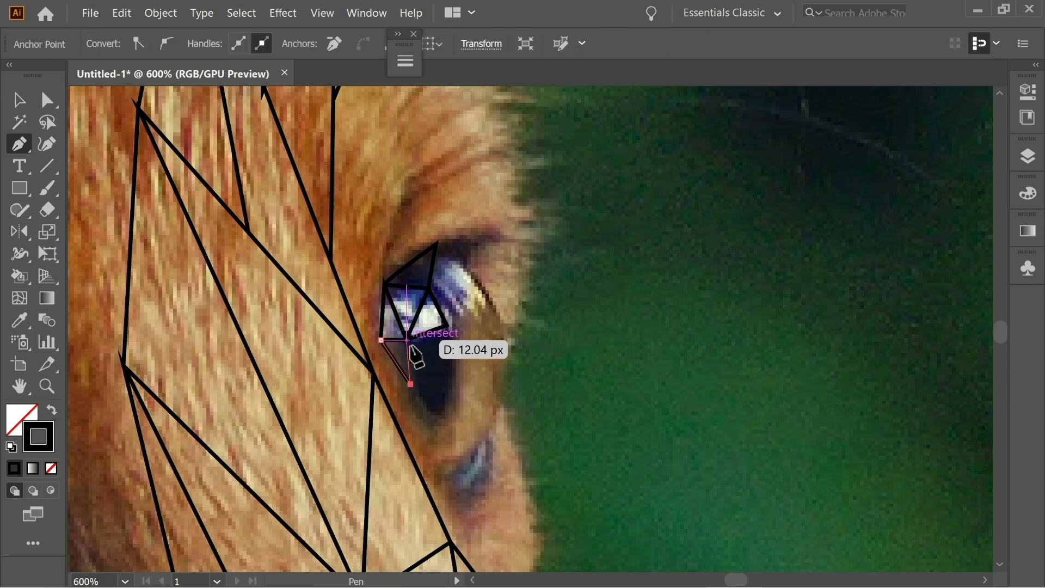
click(433, 421)
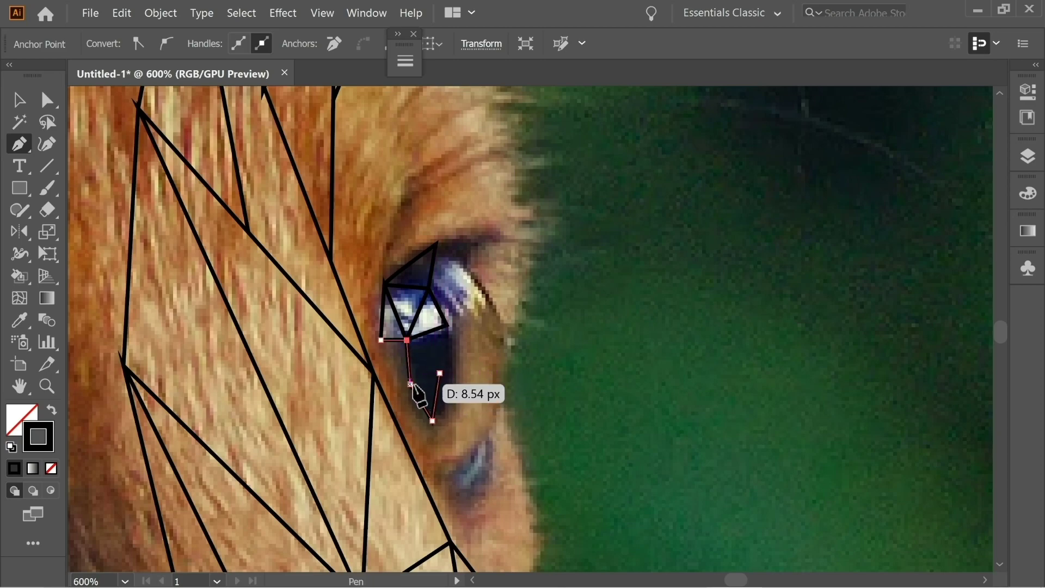
click(440, 373)
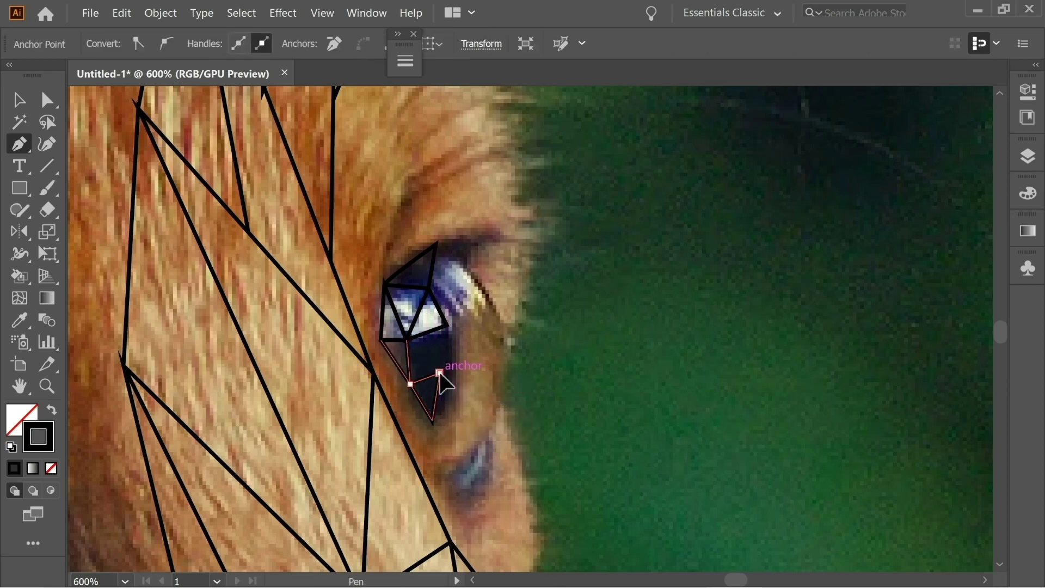
click(448, 340)
key(Escape)
Step: Close off the pupil's outer side with narrow shapes running from the highlight's corner to the pupil's bottom
click(447, 325)
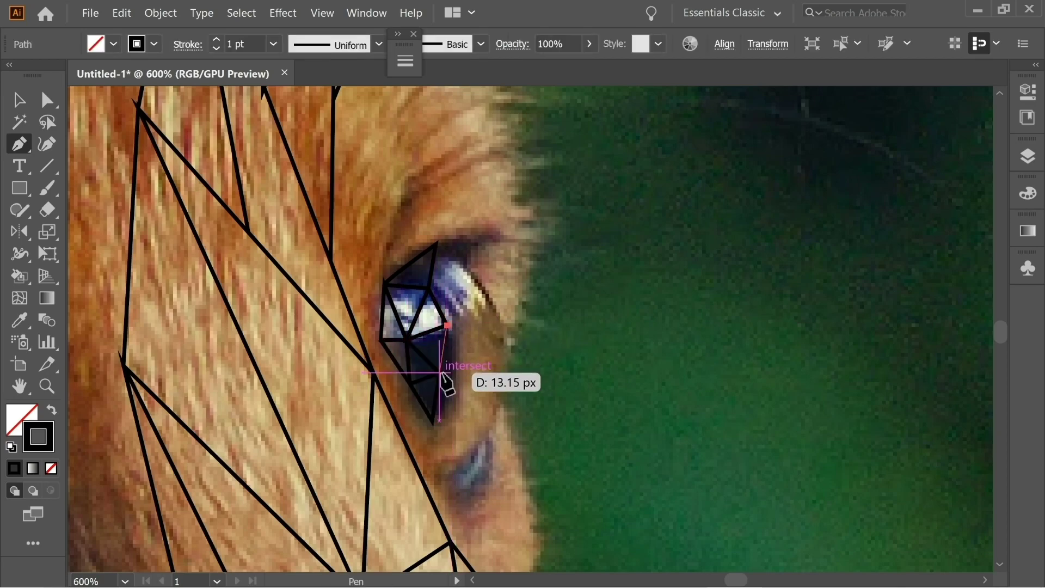
click(440, 373)
click(433, 421)
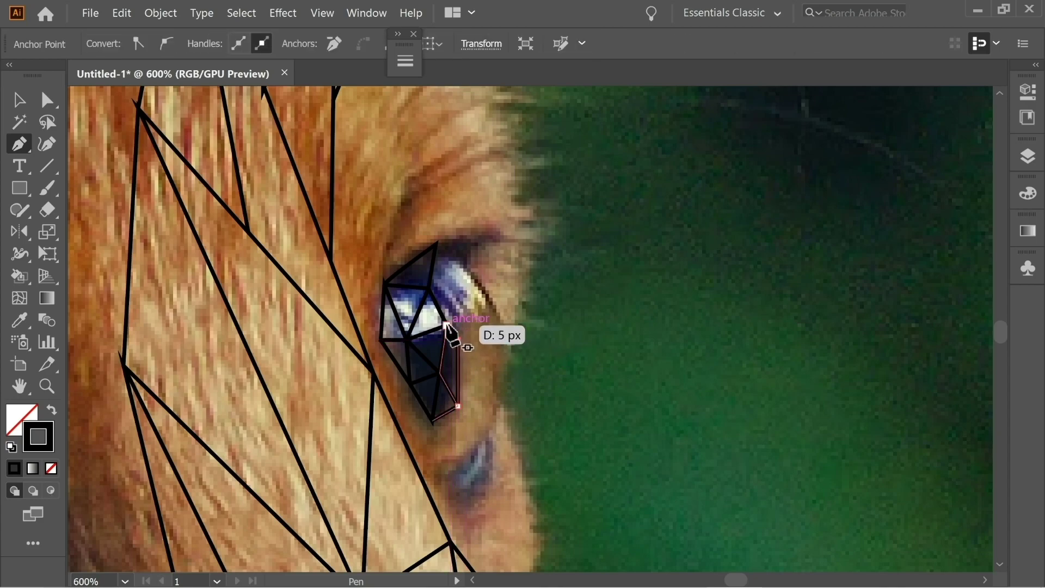
click(459, 341)
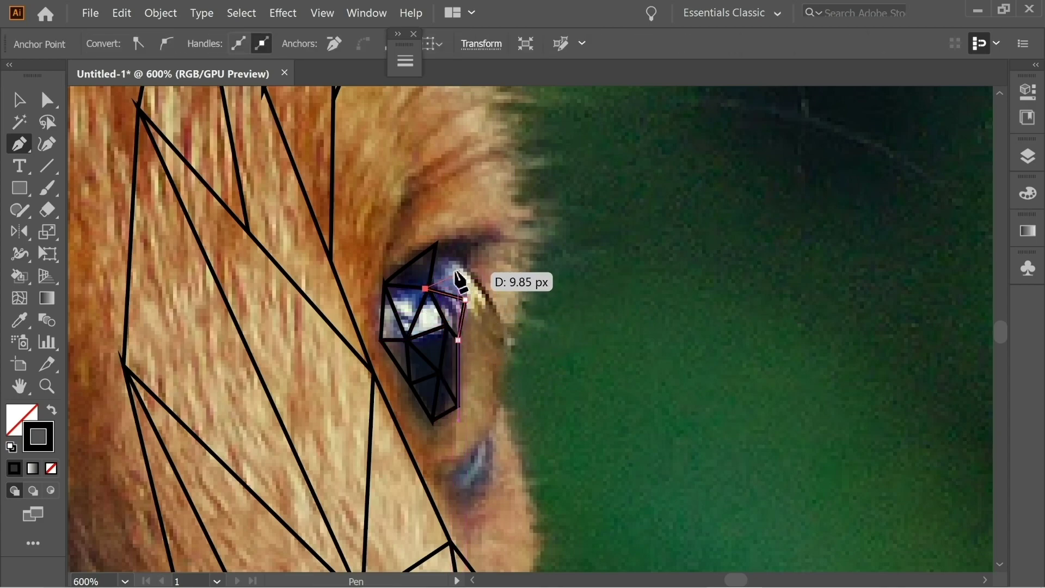
Step: Fill the upper outer part of the far eye with triangles joined to the top corner of the eye mesh
drag(460, 280, 443, 355)
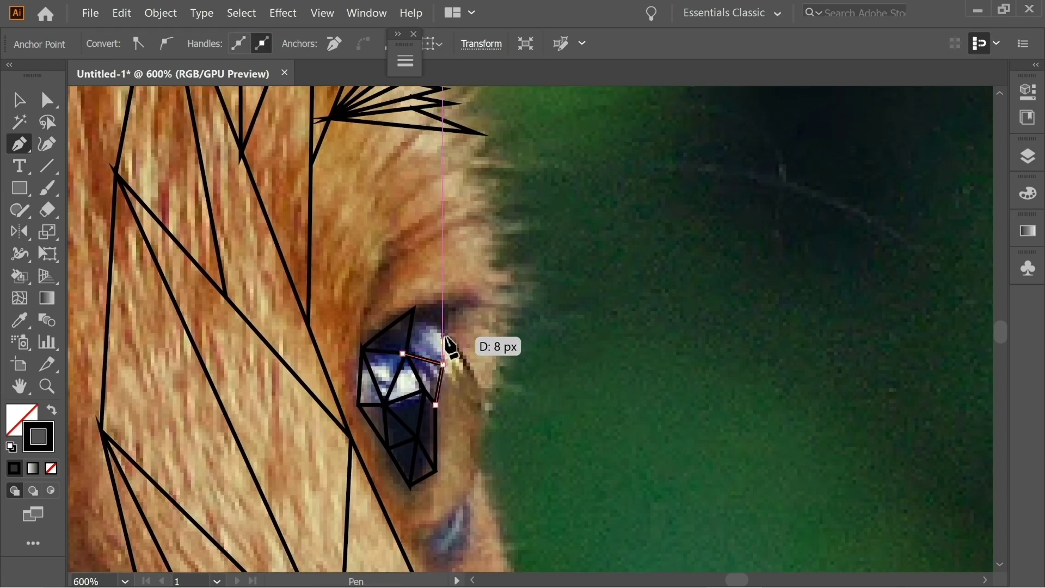
click(403, 353)
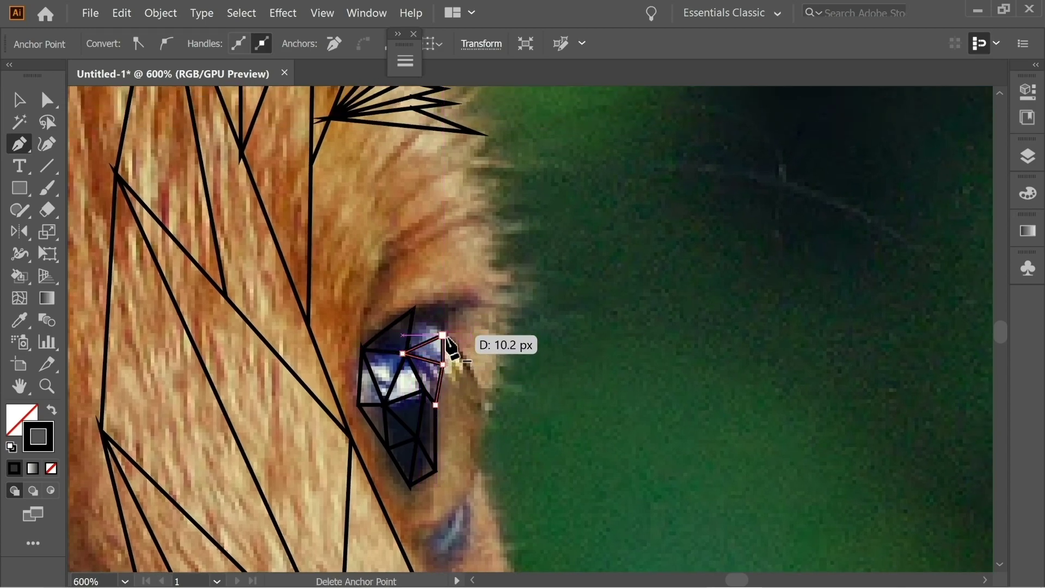
click(414, 309)
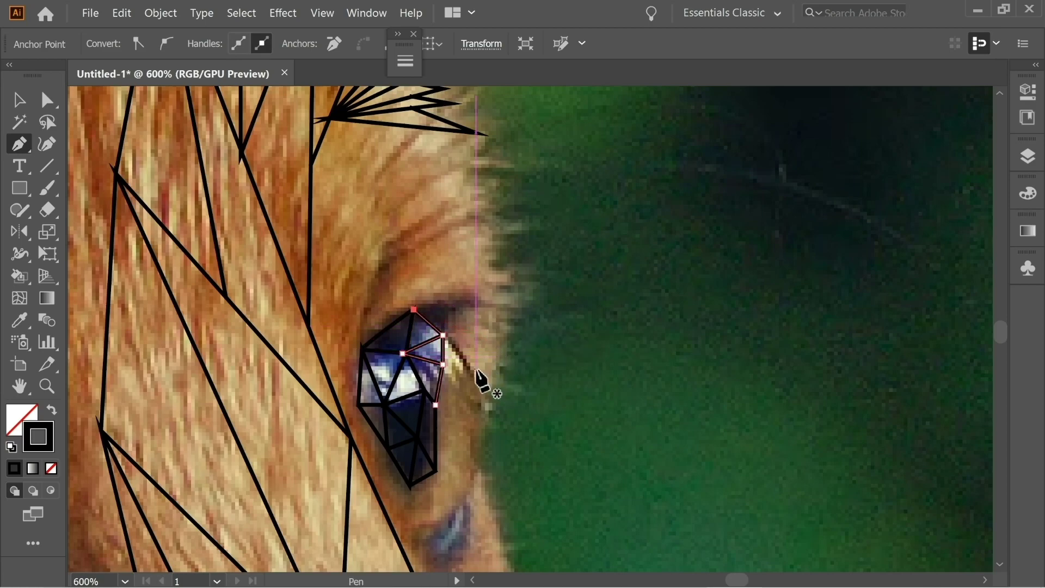
Step: Draw two adjoining triangles over the far eye's outer rim, from the upper outer corner down beside the pupil
drag(448, 358, 414, 348)
click(441, 367)
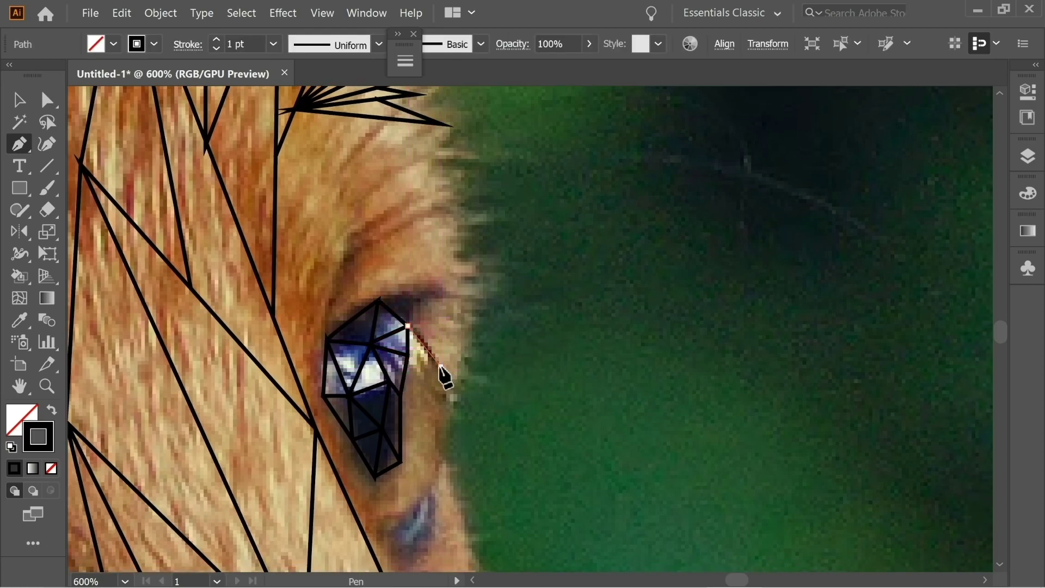
click(402, 389)
click(441, 366)
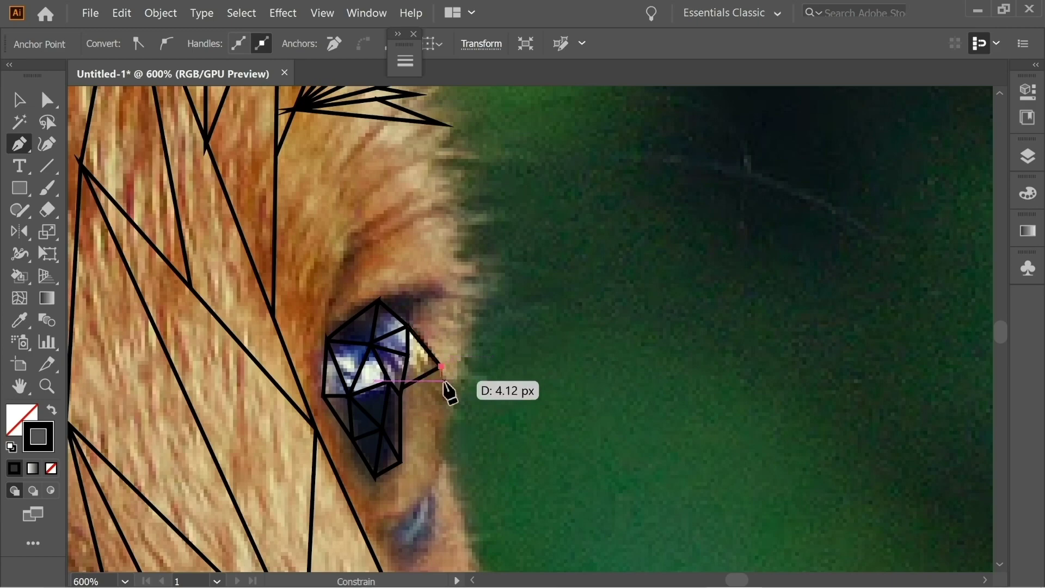
click(448, 421)
click(402, 389)
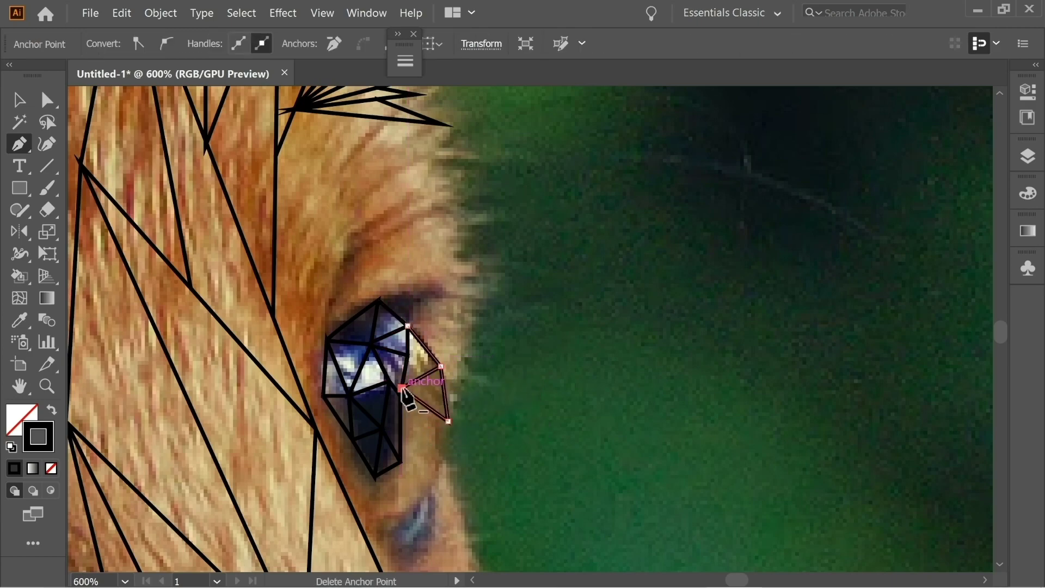
Step: Continue the mesh down the iris's lower outer side to a pointed tip below the pupil
click(448, 421)
click(442, 468)
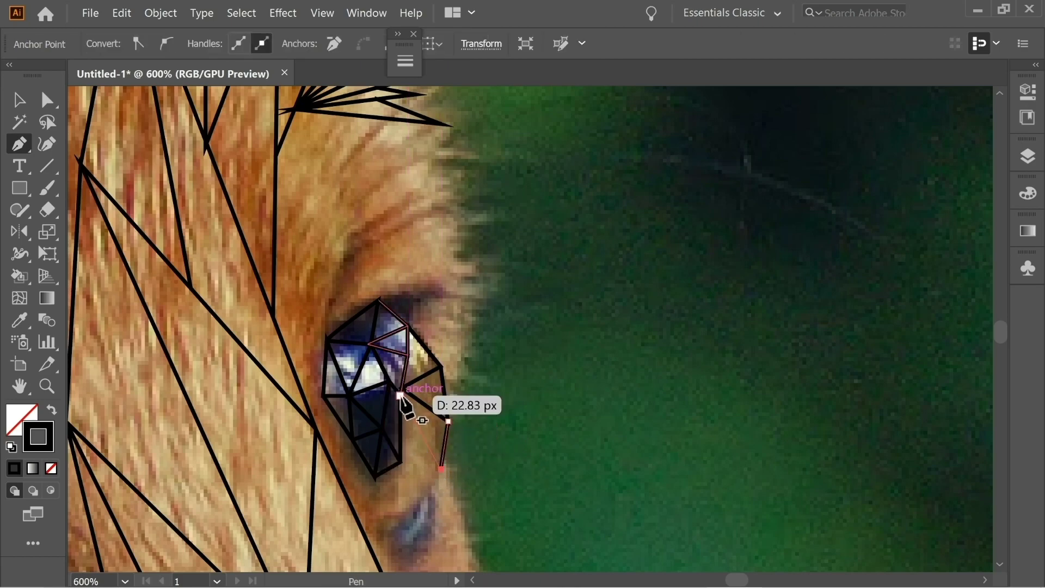
click(400, 429)
scroll(402, 430, down, 3)
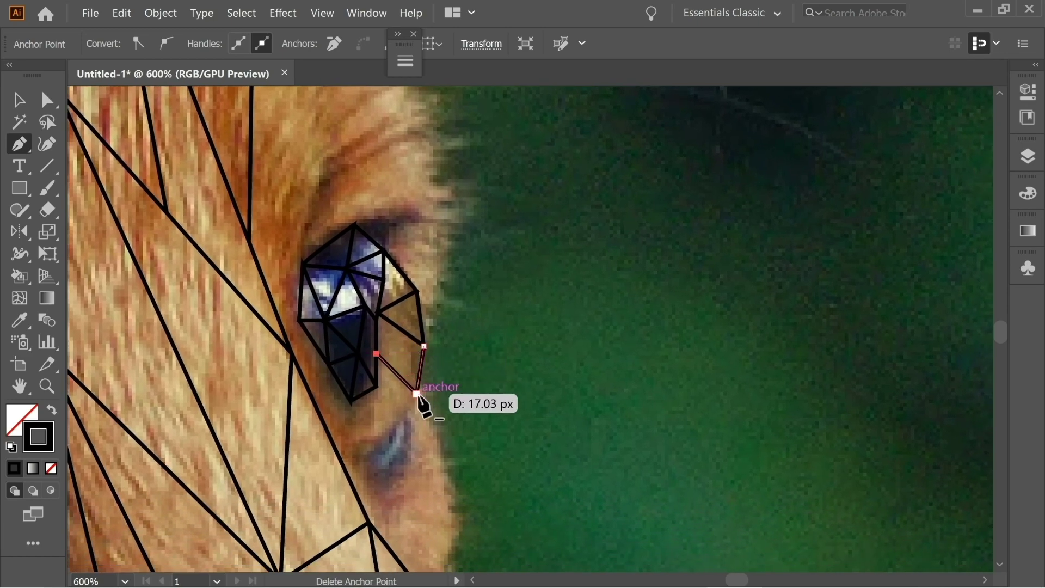
click(391, 427)
click(376, 387)
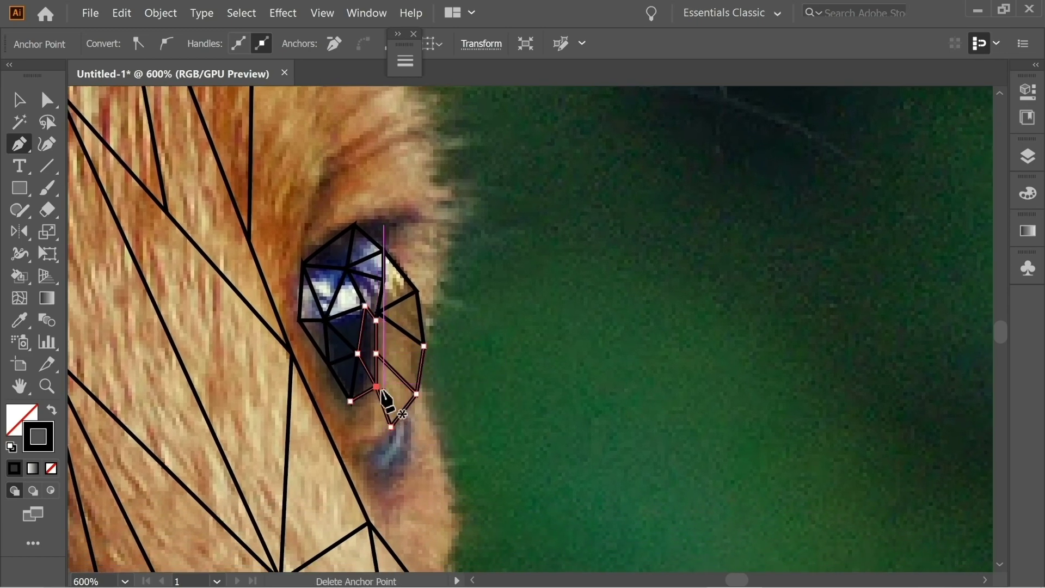
Step: Close the far eye's bottom with a shape reaching a lower tip and fill its inner side with a long narrow triangle
drag(391, 408, 433, 375)
click(433, 394)
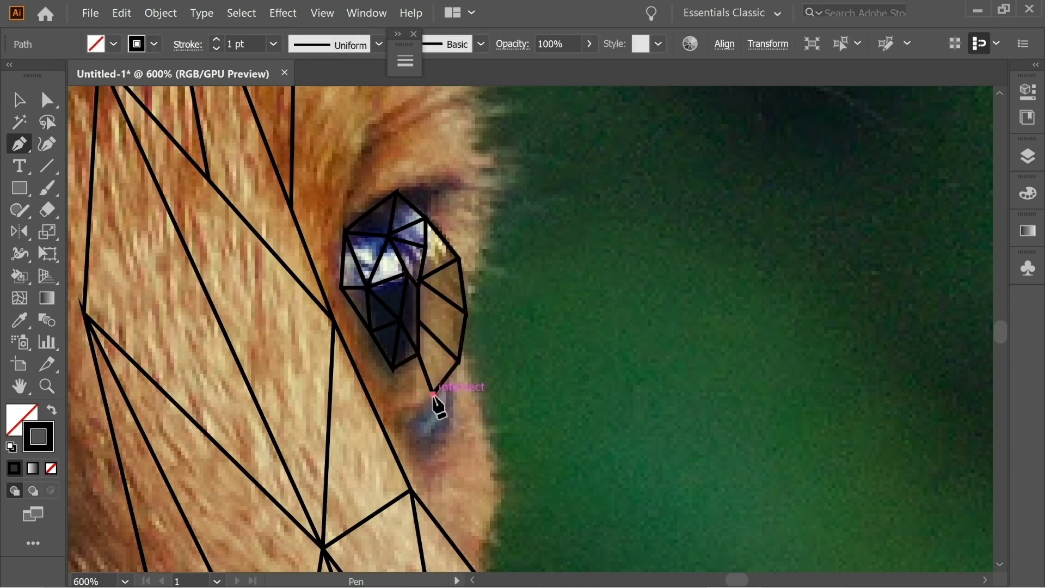
click(402, 416)
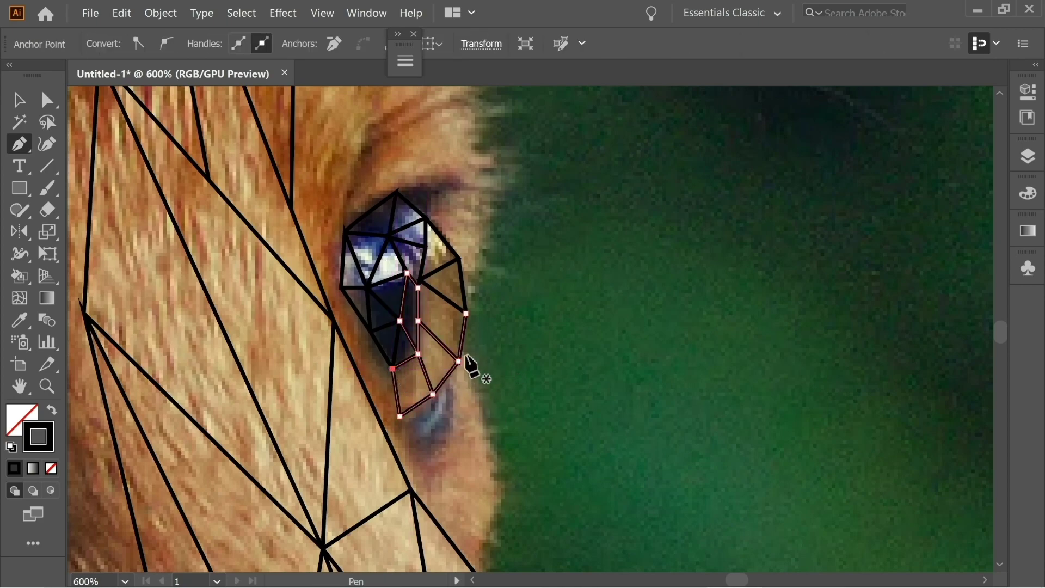
click(341, 288)
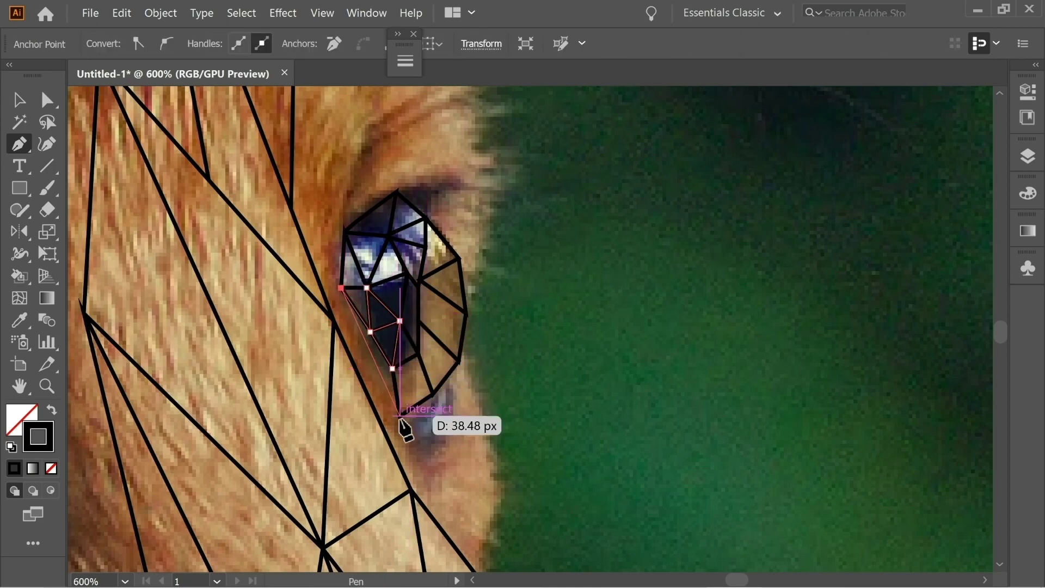
click(367, 288)
click(370, 332)
click(400, 321)
click(392, 369)
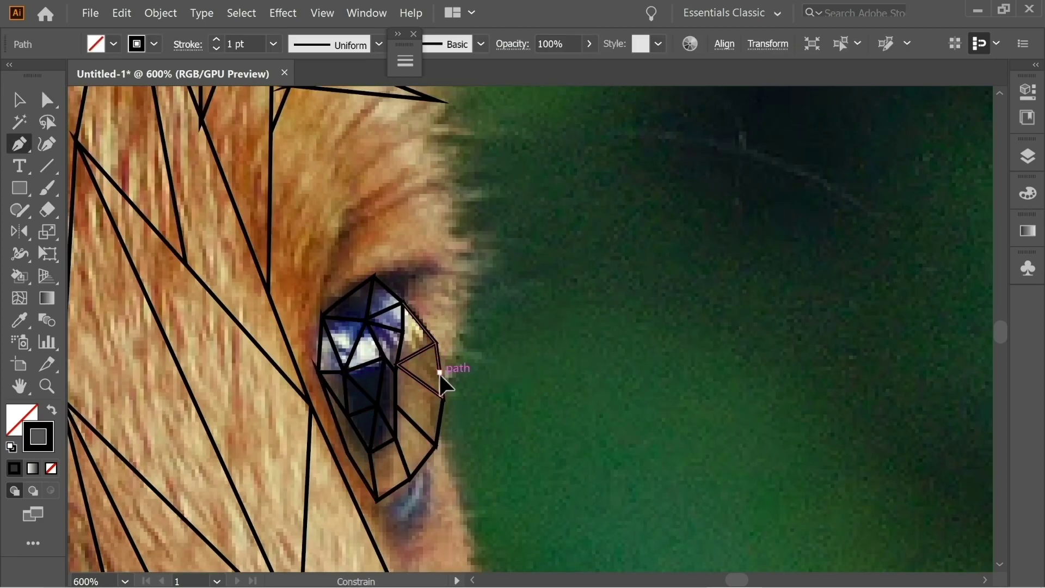
Step: Draw fur spikes fanning out from the far eye's outer rim and fill the brow above it with connected triangles and spikes
click(444, 350)
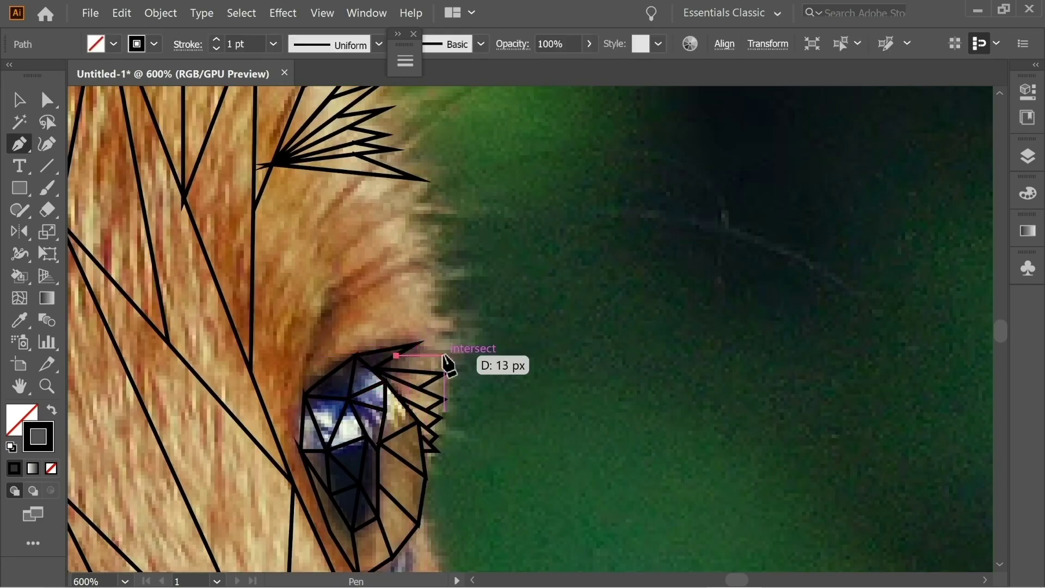
click(389, 348)
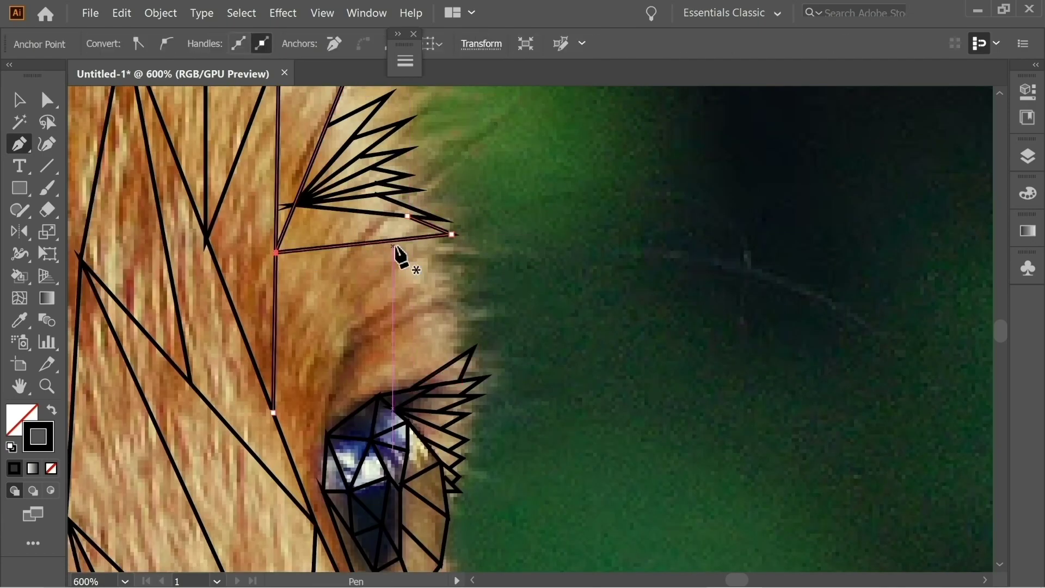
click(451, 249)
click(274, 300)
click(297, 388)
click(291, 457)
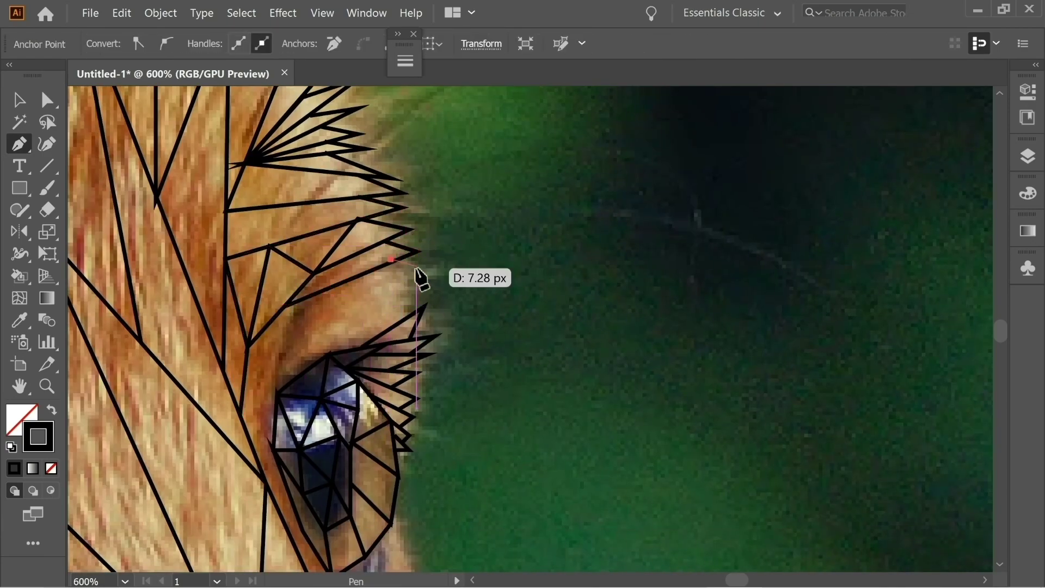
click(425, 274)
click(291, 344)
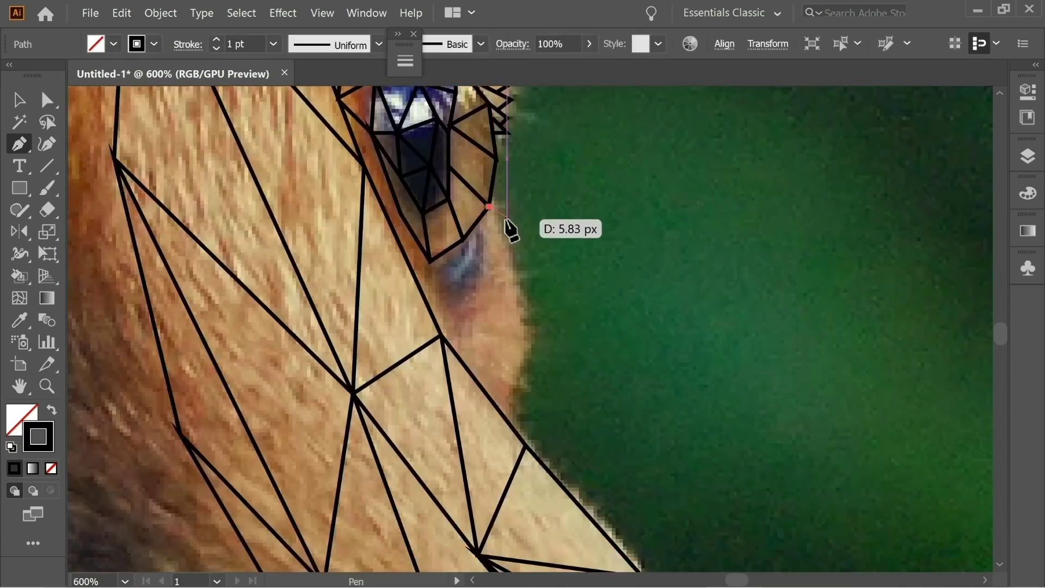
Step: Trace the fur edge below the far eye with small spikes and triangles running down toward the top of the snout
click(496, 220)
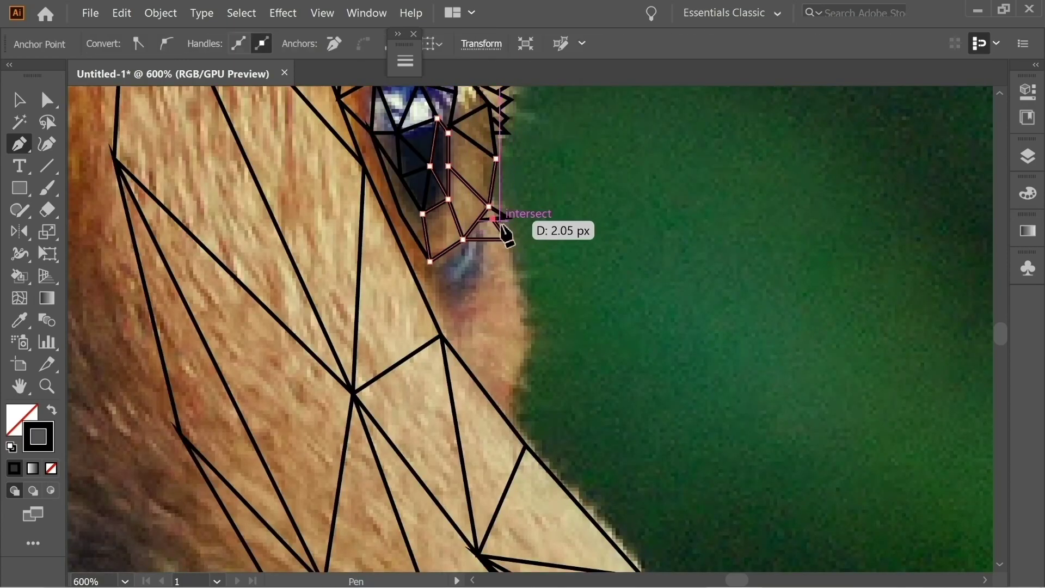
click(501, 225)
click(497, 297)
click(464, 282)
click(525, 364)
click(478, 311)
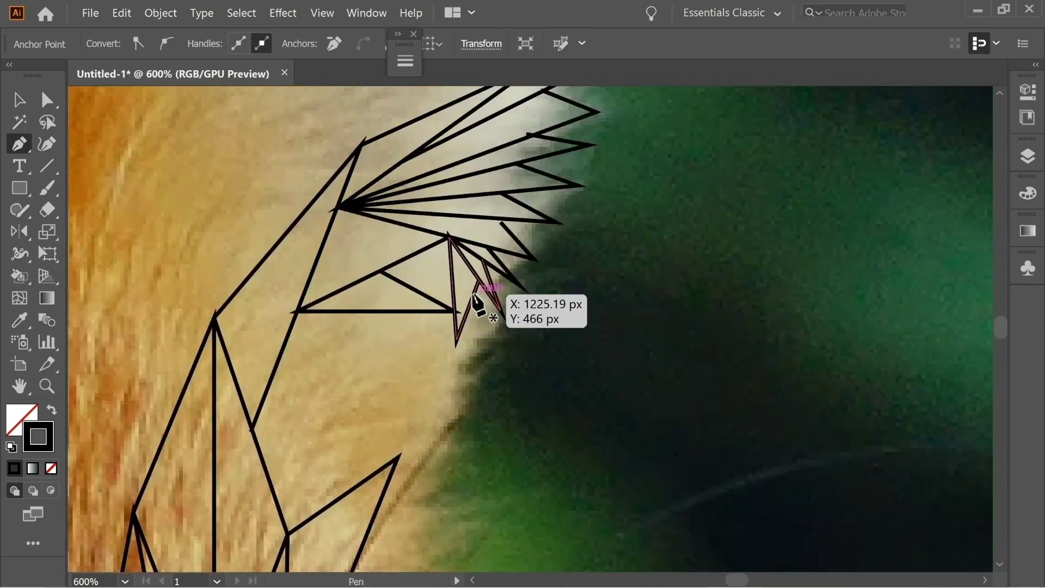
Step: Fill the forehead's outer edge between the two fur fans with spikes and triangles joined to the face mesh
click(470, 343)
click(485, 269)
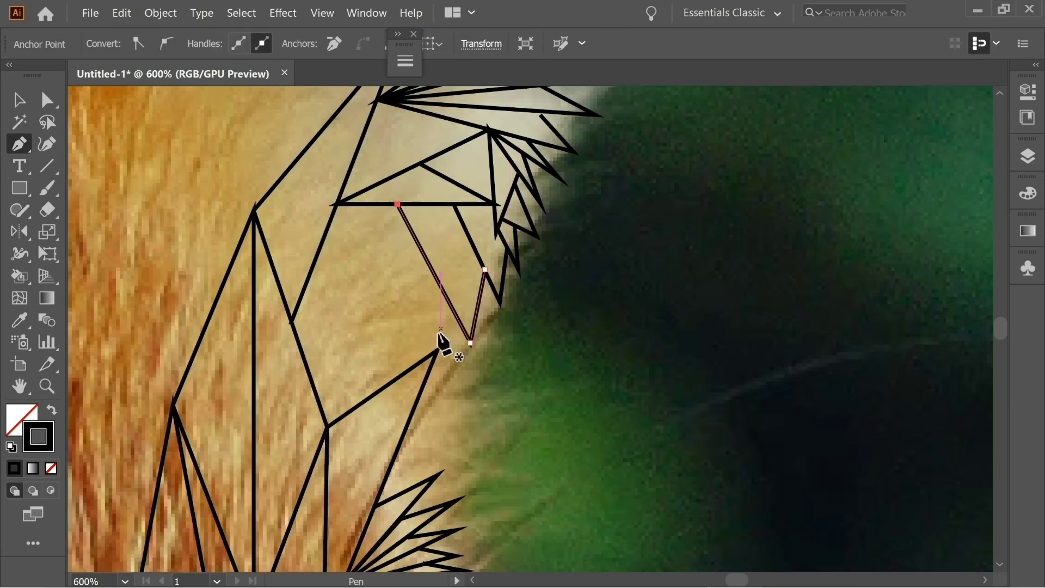
click(371, 405)
click(515, 355)
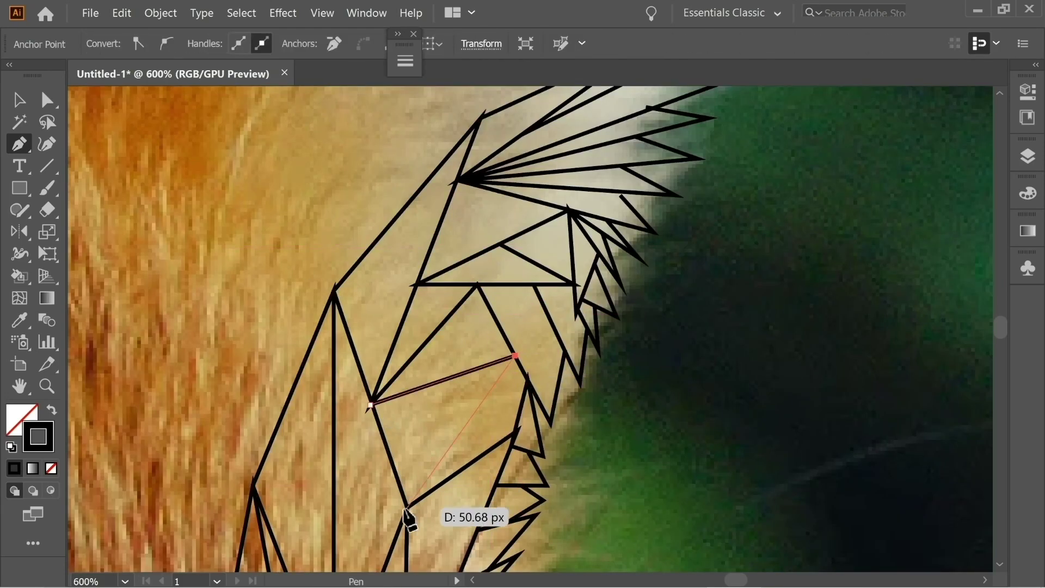
Step: Start the nose mesh with triangles over its inner side, joined to the lower end of the snout bridge
key(ctrl+minus)
key(ctrl+minus)
key(ctrl+minus)
key(ctrl+minus)
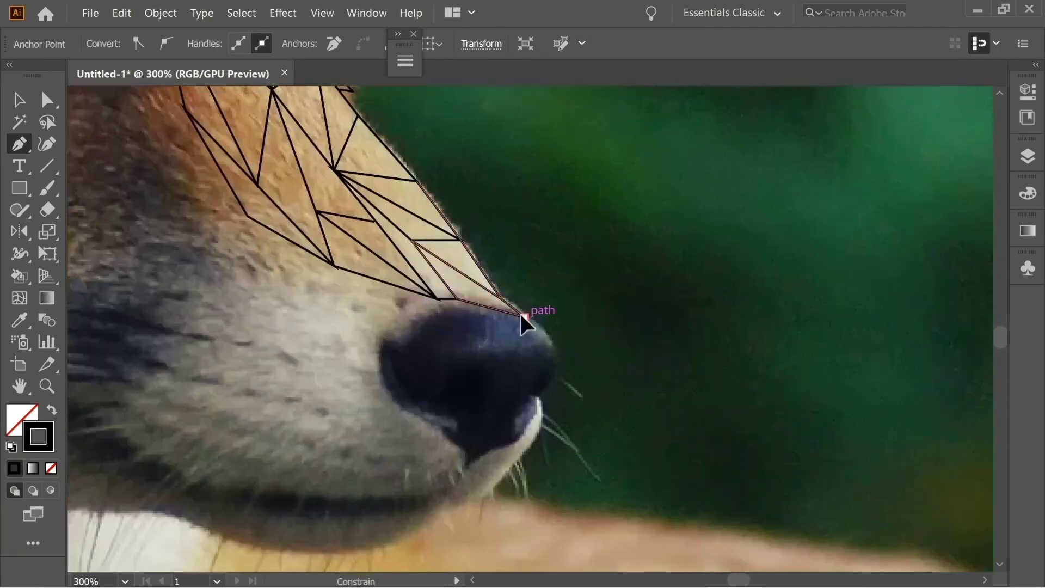
click(431, 360)
click(380, 369)
click(439, 430)
Step: Continue the nose mesh across its upper highlight and around the outer edge beside the nostril
click(461, 352)
click(488, 377)
click(551, 344)
click(531, 394)
click(551, 379)
click(540, 365)
click(531, 394)
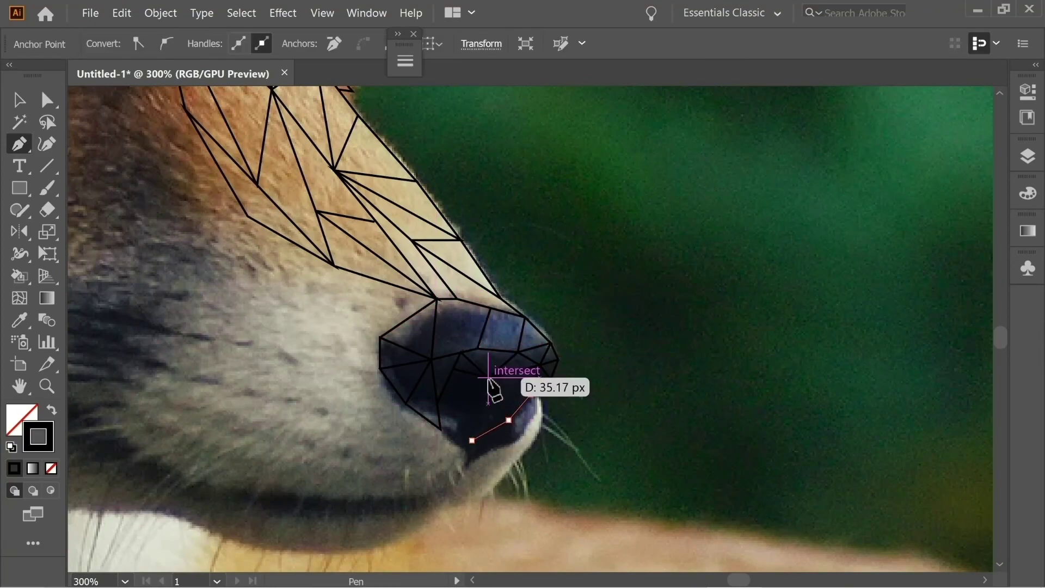
Step: Close the nose mesh at its bottom tip and trace the pale front lip beneath it with narrow shapes
scroll(443, 415, down, 3)
click(482, 330)
click(462, 349)
click(427, 341)
click(424, 369)
click(430, 399)
Step: Draw connected shapes along the front of the chin, from the lip's lower end back under the mouth
click(395, 409)
click(353, 440)
drag(355, 450, 493, 406)
click(481, 369)
click(410, 366)
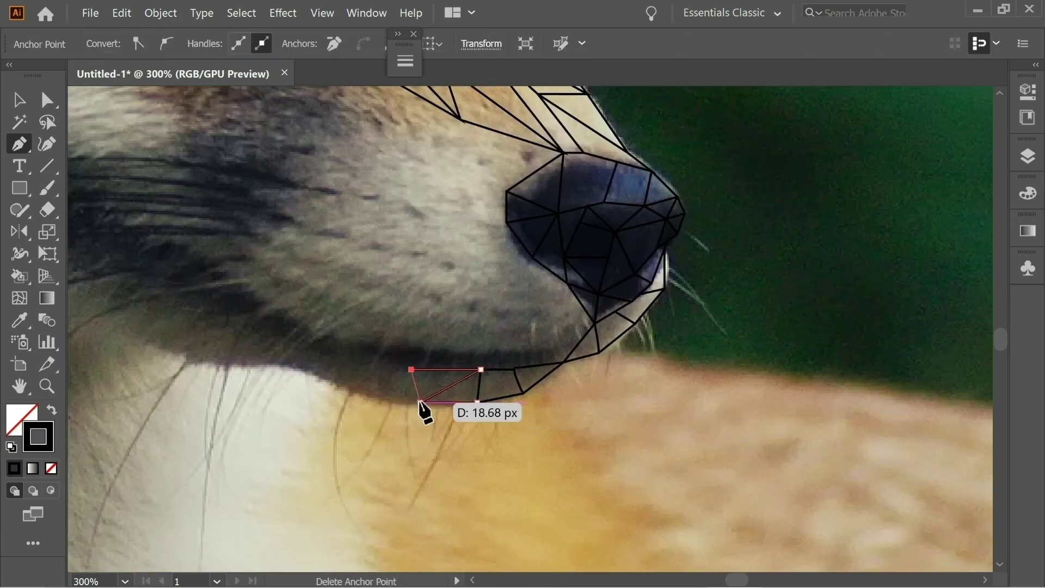
scroll(423, 410, left, 3)
click(418, 404)
Step: Extend the strip of triangles along the lower jaw back to the rear corner of the mouth
scroll(385, 403, left, 3)
click(483, 402)
click(460, 339)
click(506, 355)
click(436, 397)
scroll(501, 350, left, 3)
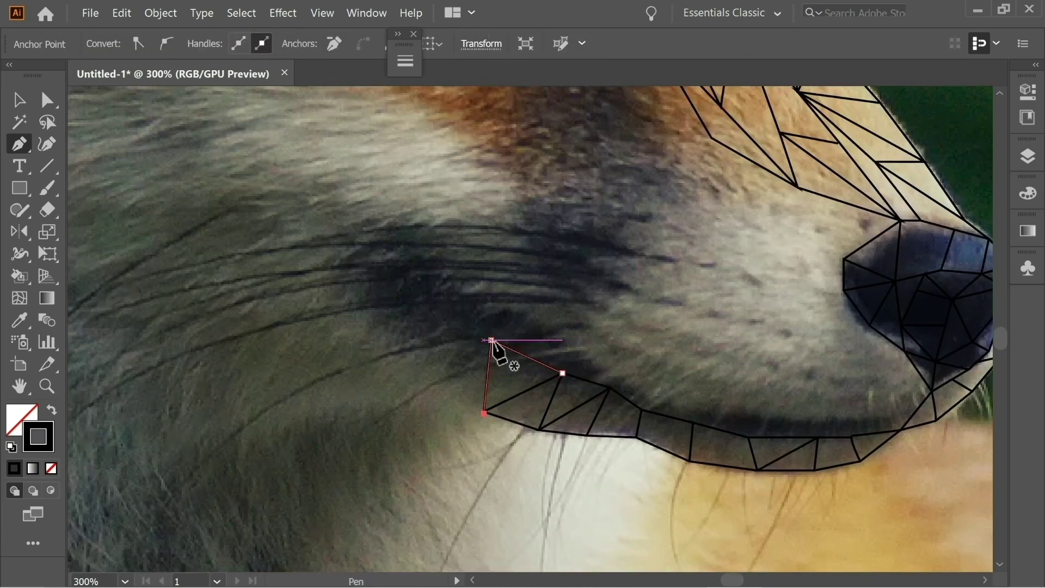
scroll(507, 380, left, 3)
click(478, 369)
Step: Draw a thin strip of triangles along the dark mouth line, above the lower jaw strip
scroll(625, 361, right, 10)
click(620, 355)
click(441, 350)
click(511, 356)
click(475, 376)
scroll(475, 376, left, 3)
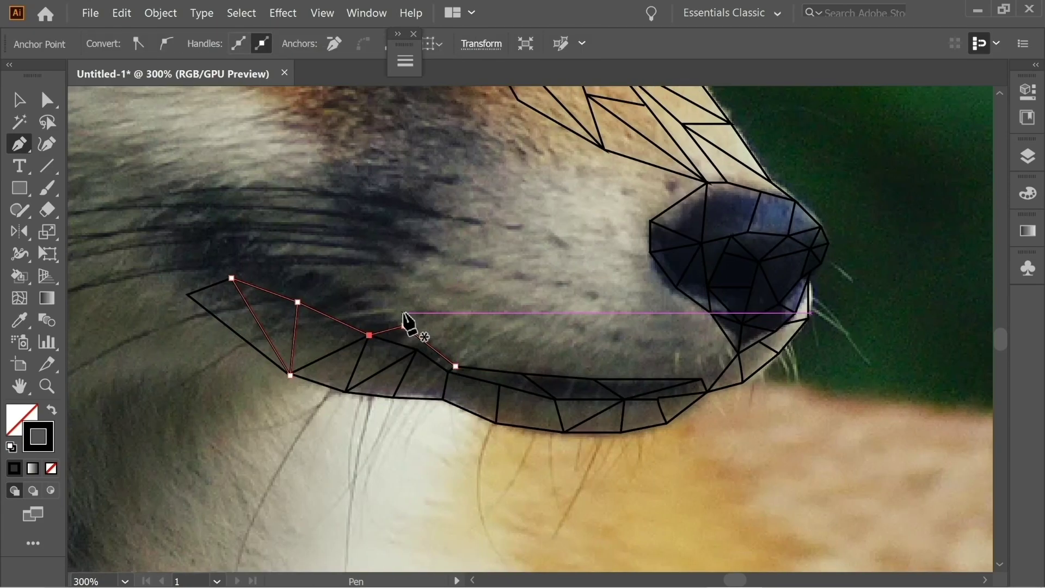
Step: Outline a thin bent whisker above the mouth corner, from the dark muzzle patch back to a pointed tip on the cheek
scroll(408, 321, left, 3)
click(523, 308)
click(327, 282)
scroll(326, 282, left, 3)
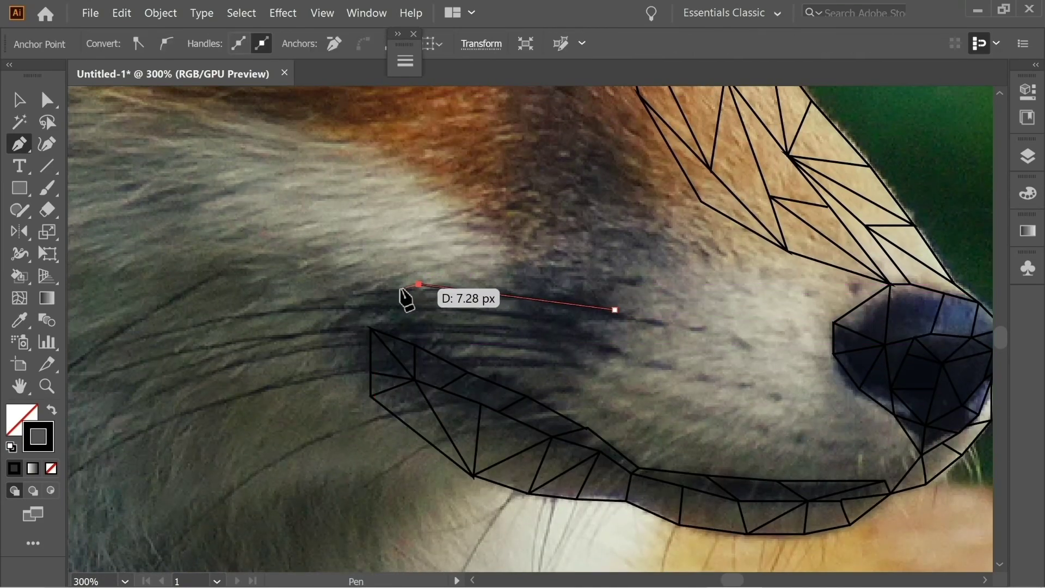
click(406, 294)
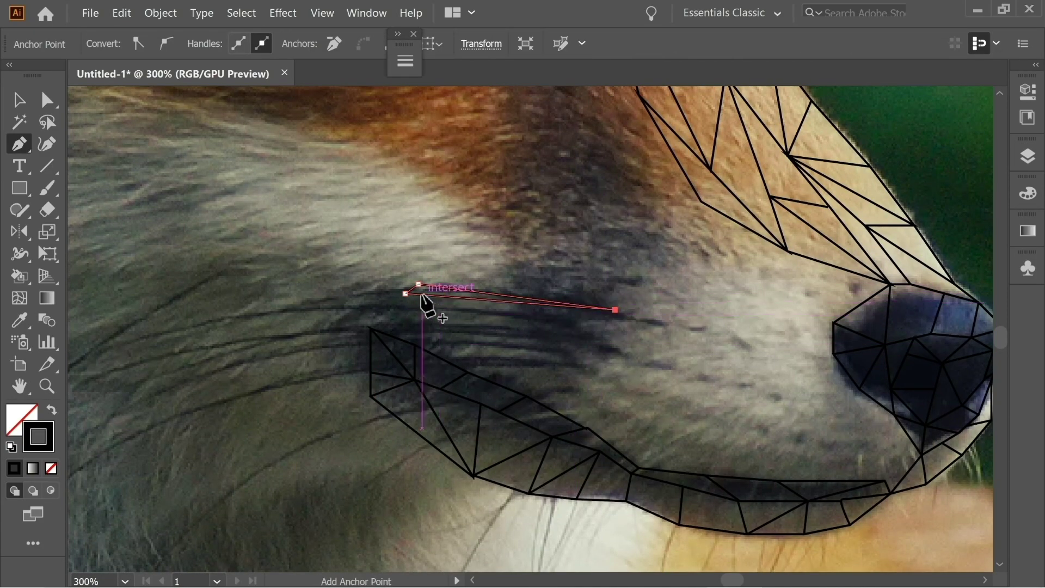
click(294, 302)
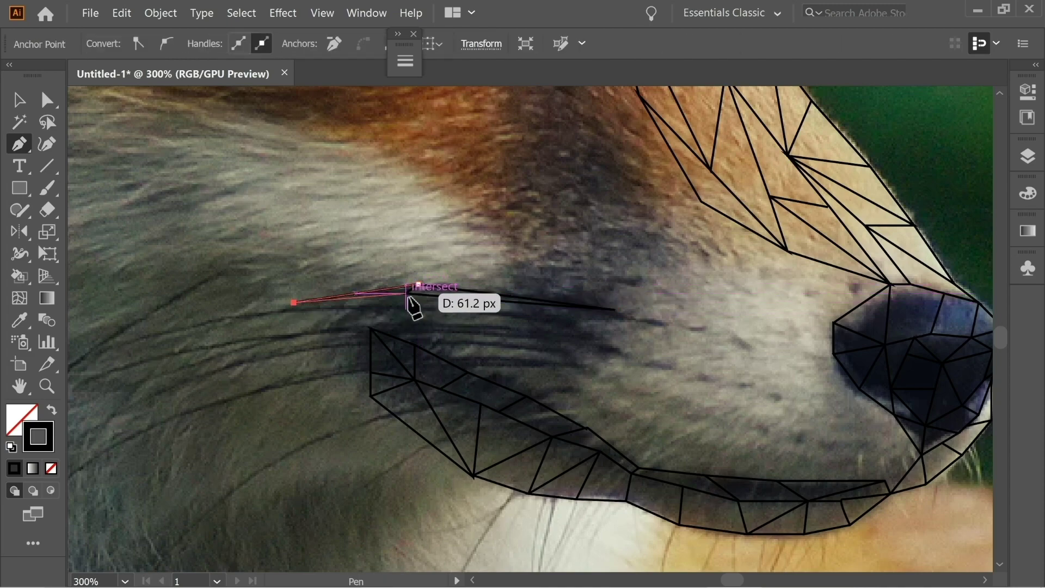
Step: Outline a second, longer whisker just below the first, tapering to a point farther back on the cheek
click(601, 322)
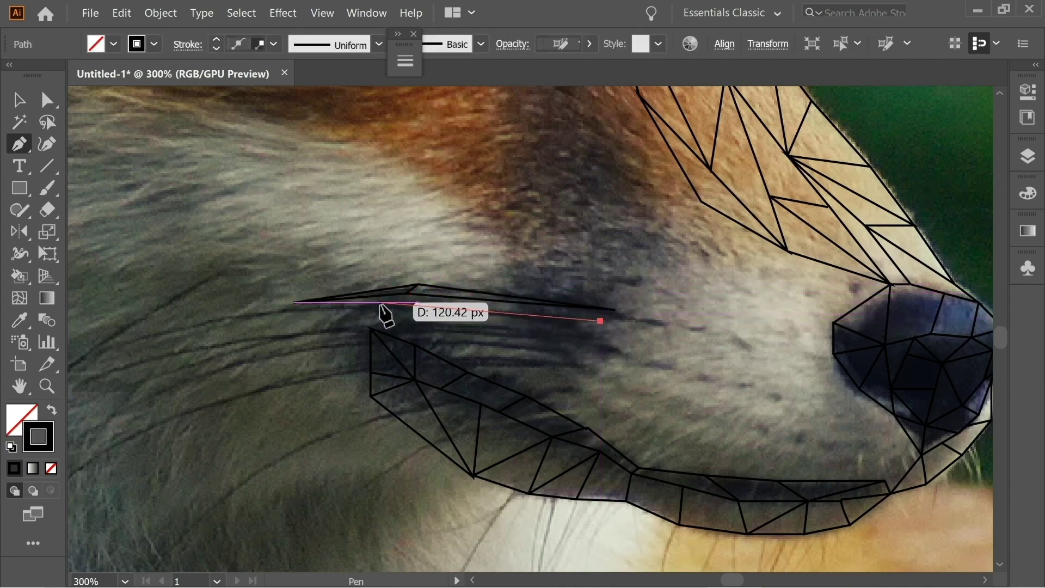
click(366, 303)
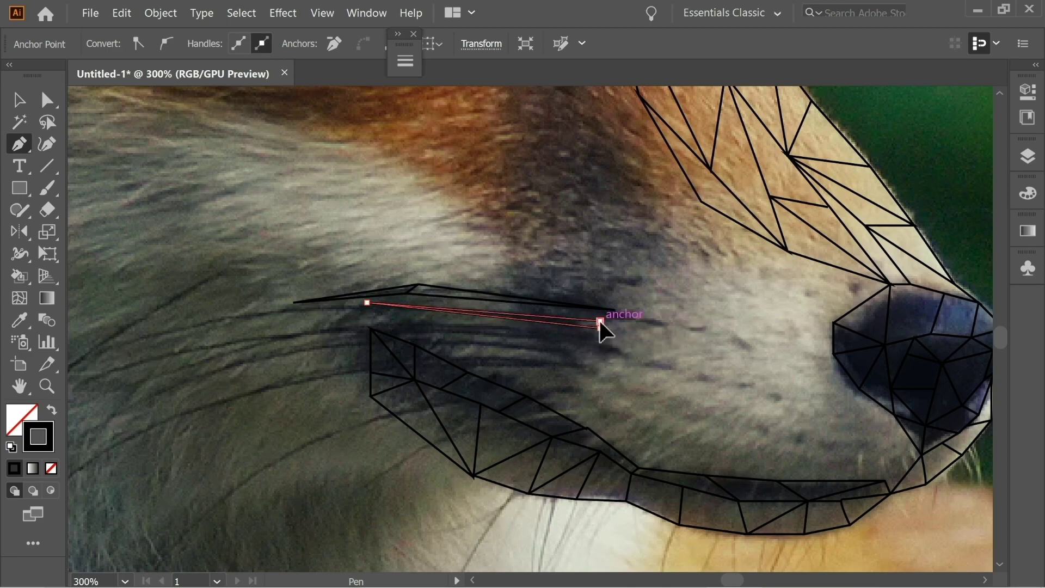
drag(289, 321, 390, 315)
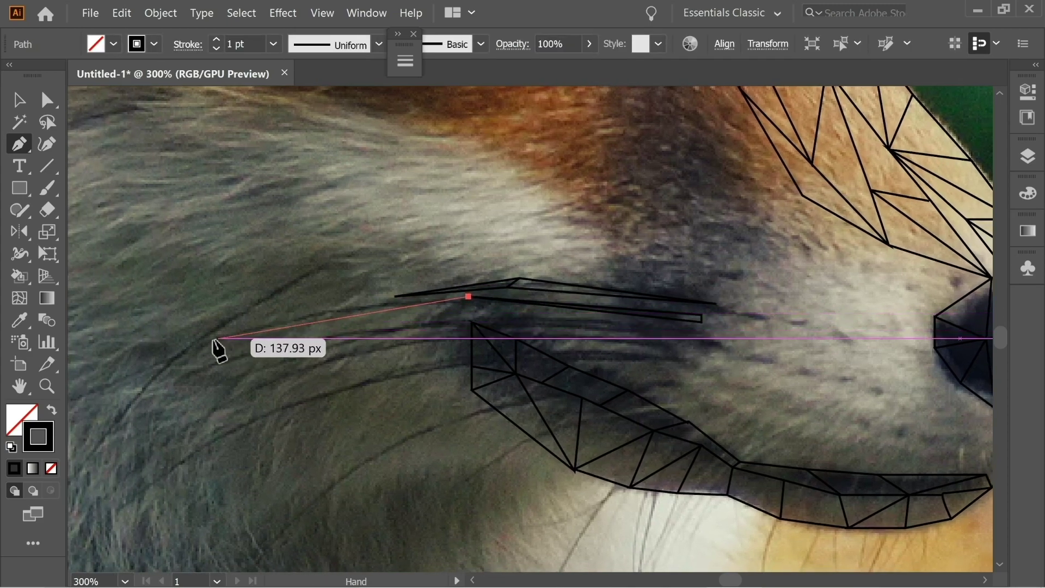
click(207, 338)
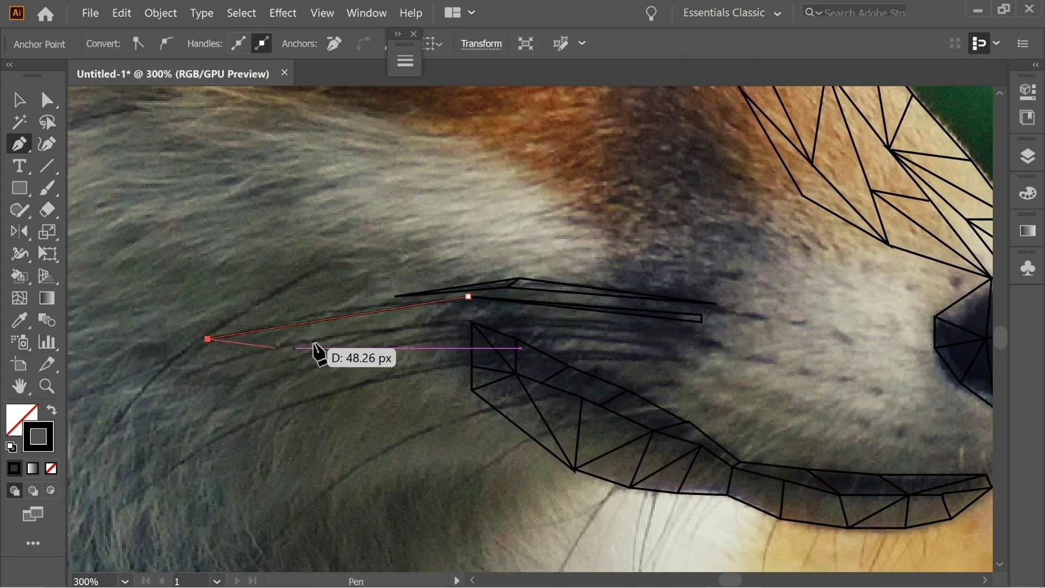
click(468, 304)
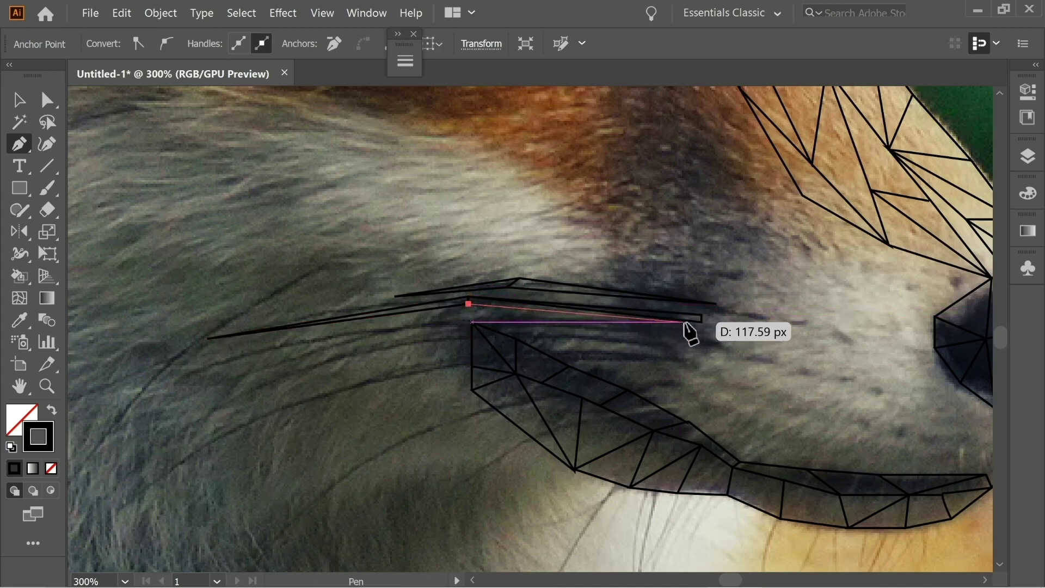
click(701, 322)
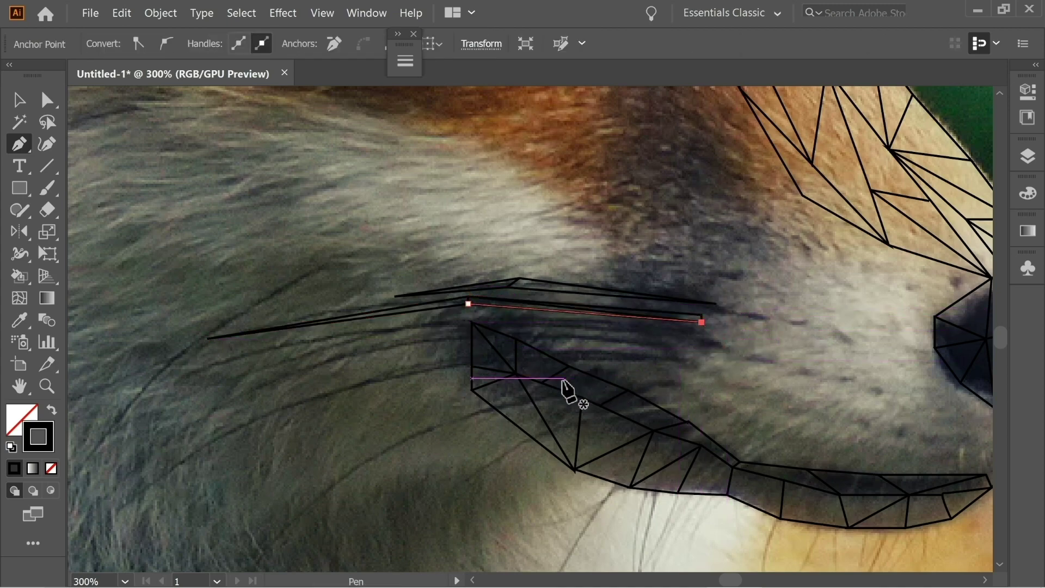
Step: Draw a third thin whisker beneath the second, bending above the mouth corner and ending in a pointed tip on the cheek
click(694, 331)
click(468, 314)
click(176, 373)
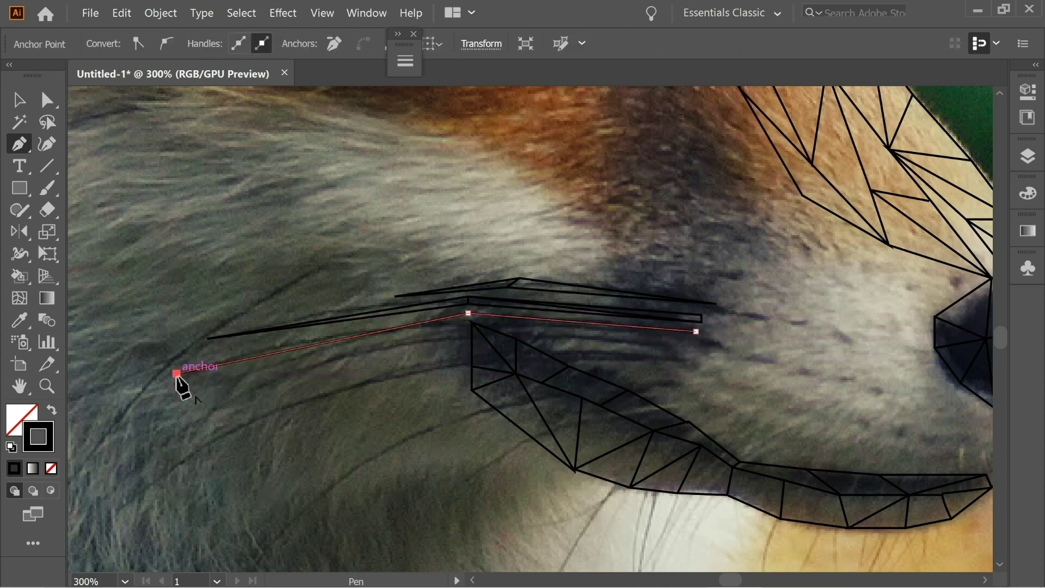
click(463, 322)
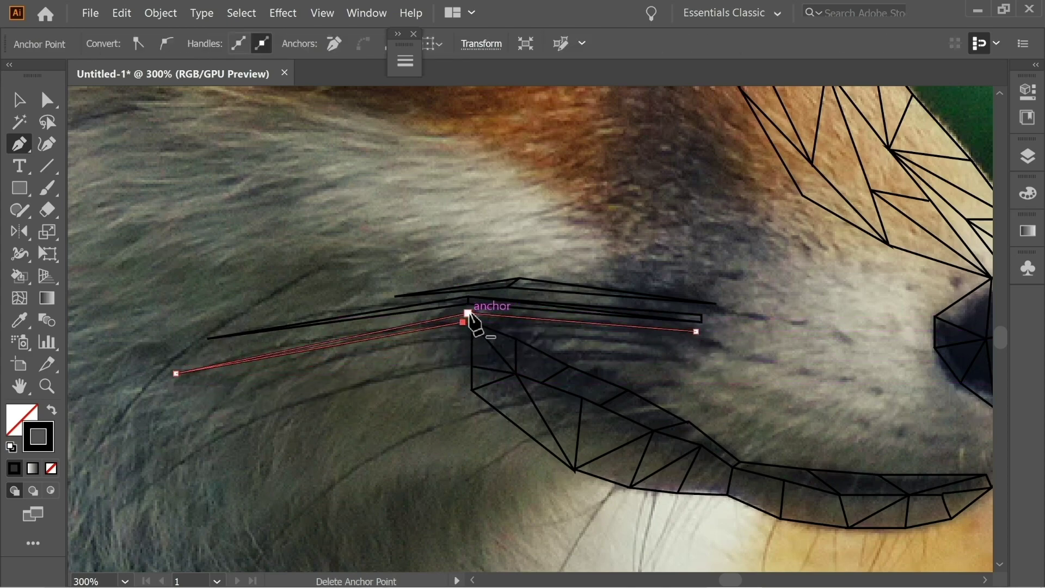
drag(469, 315, 697, 332)
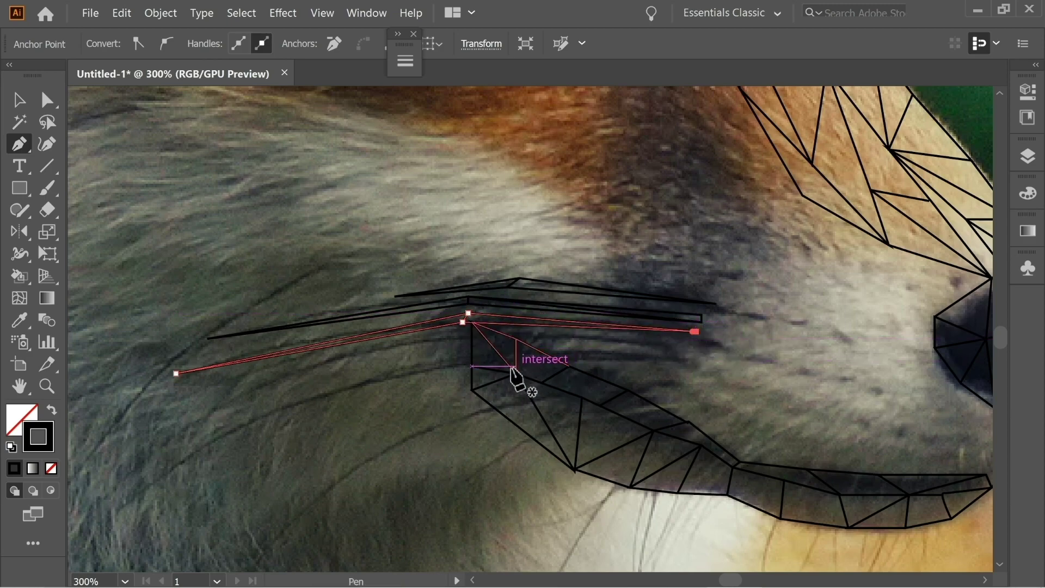
Step: Outline a shorter bent whisker above the other three, from the muzzle patch back to a pointed tip on the cheek
drag(661, 371, 532, 352)
drag(476, 385, 427, 376)
click(599, 301)
click(402, 268)
click(296, 293)
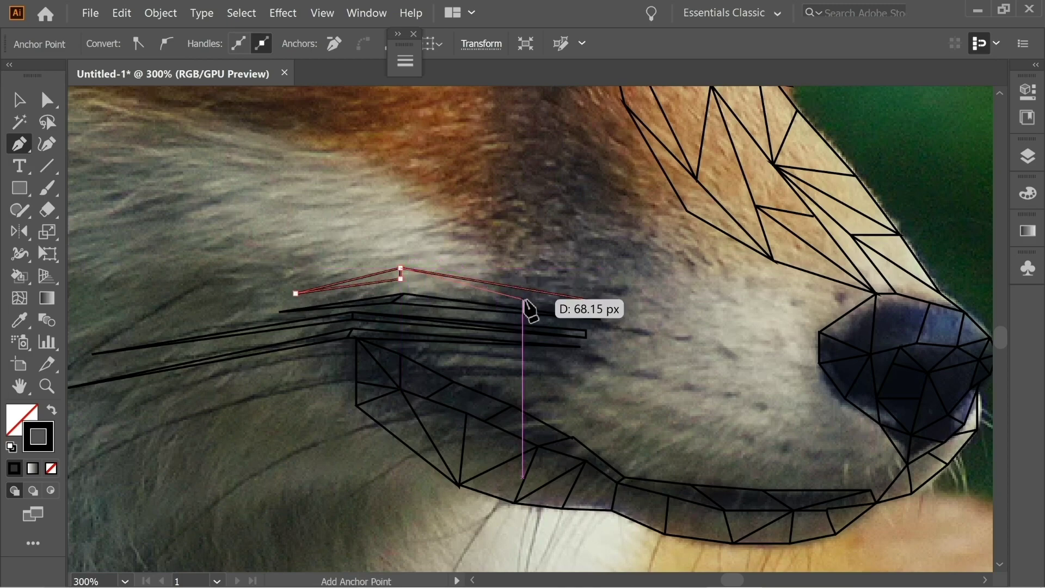
click(401, 279)
click(604, 302)
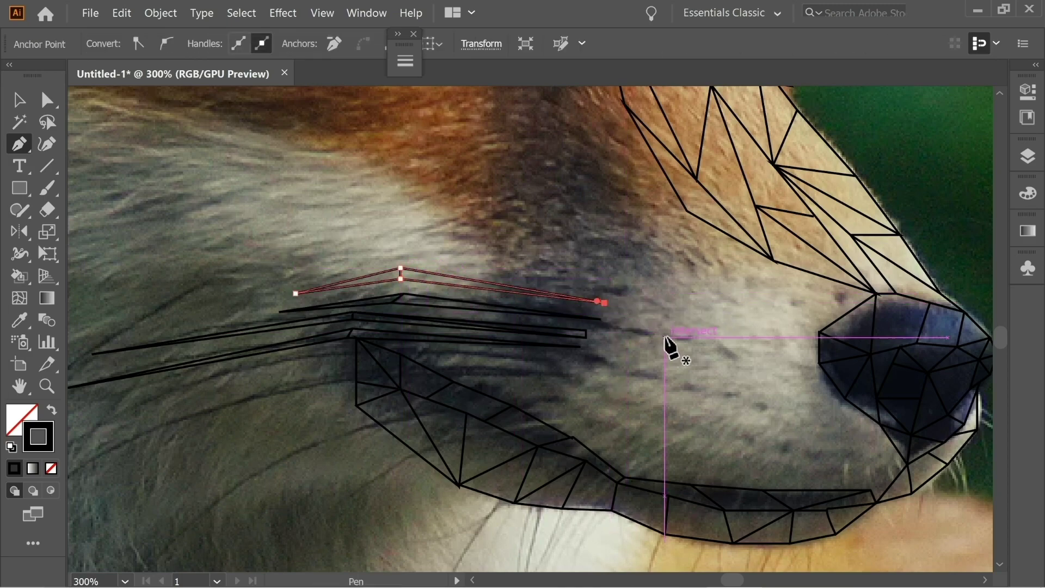